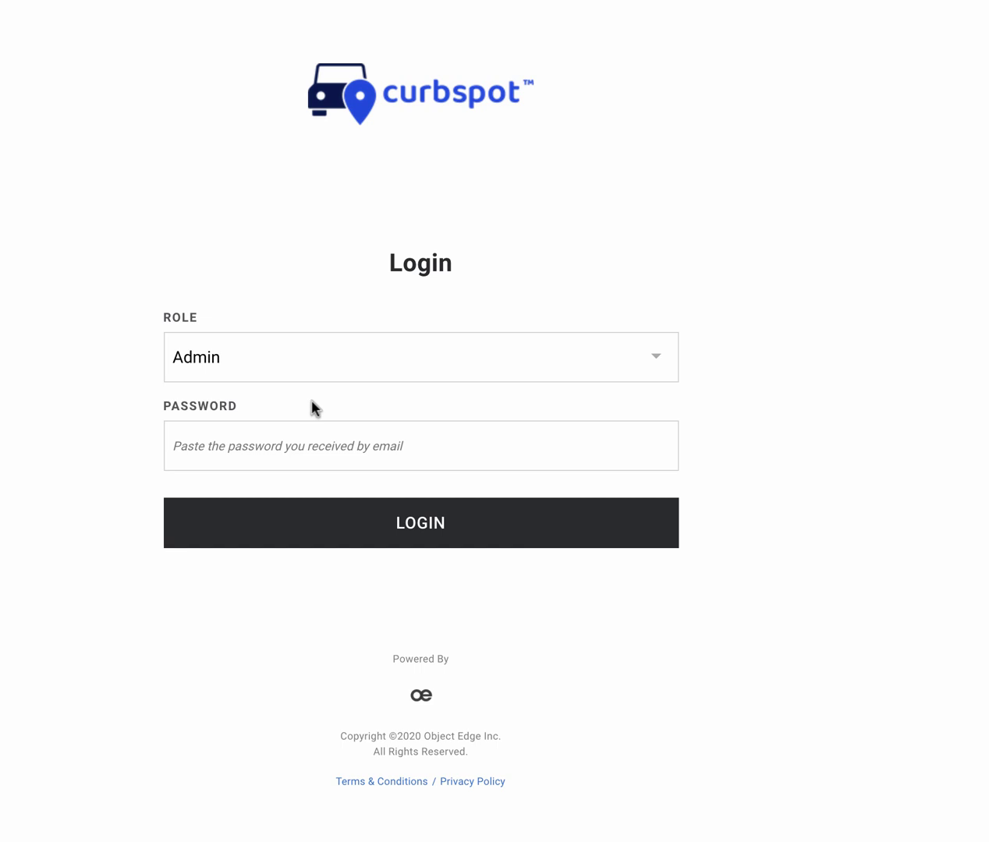
- Try the login role options, leaving Admin selected, and nudge the right-hand window slightly right
left_click(334, 375)
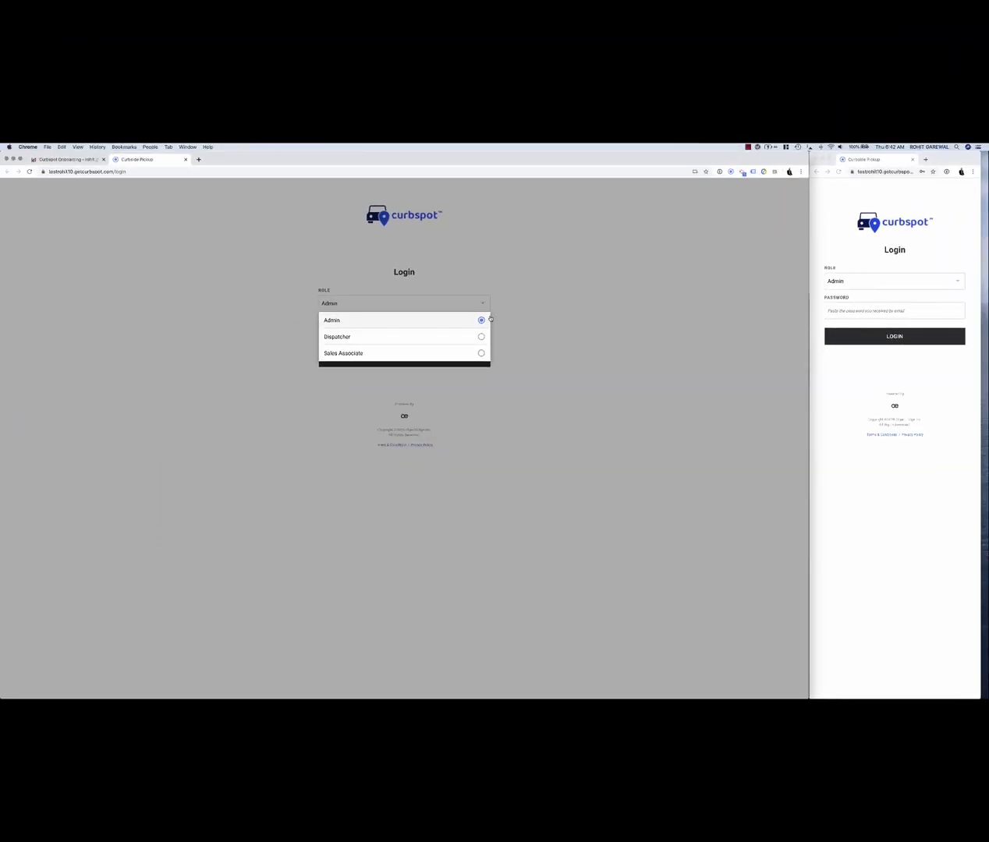
left_click(585, 299)
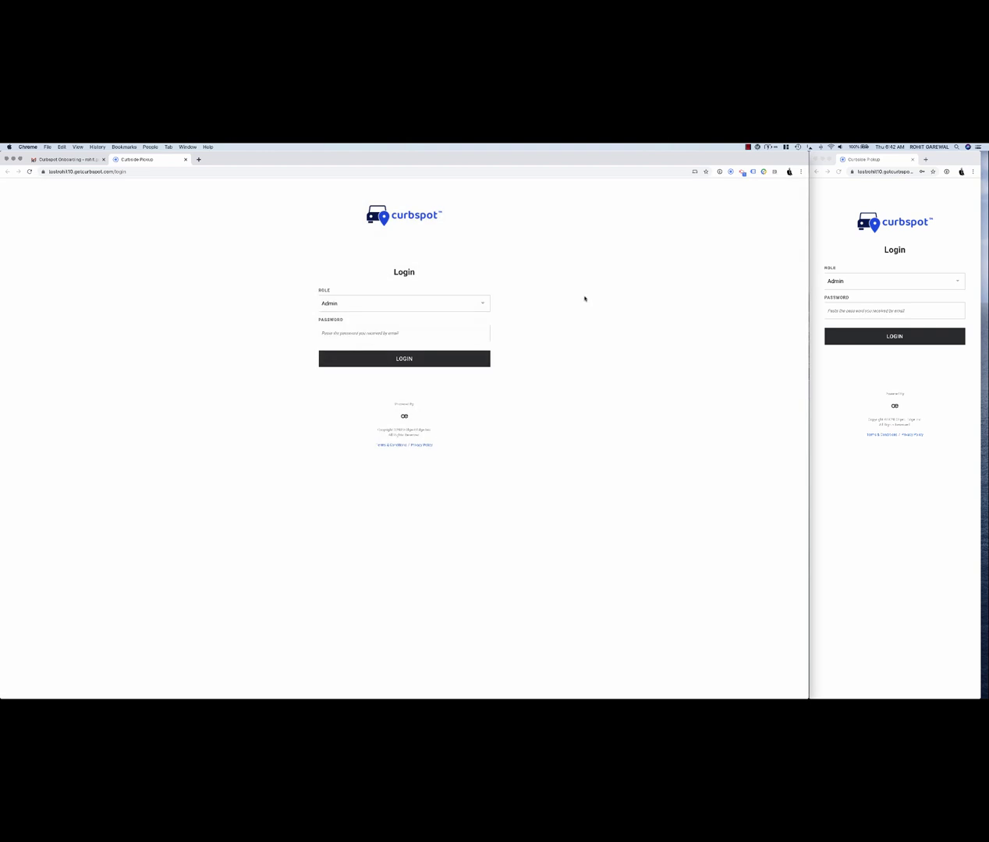
left_click(404, 302)
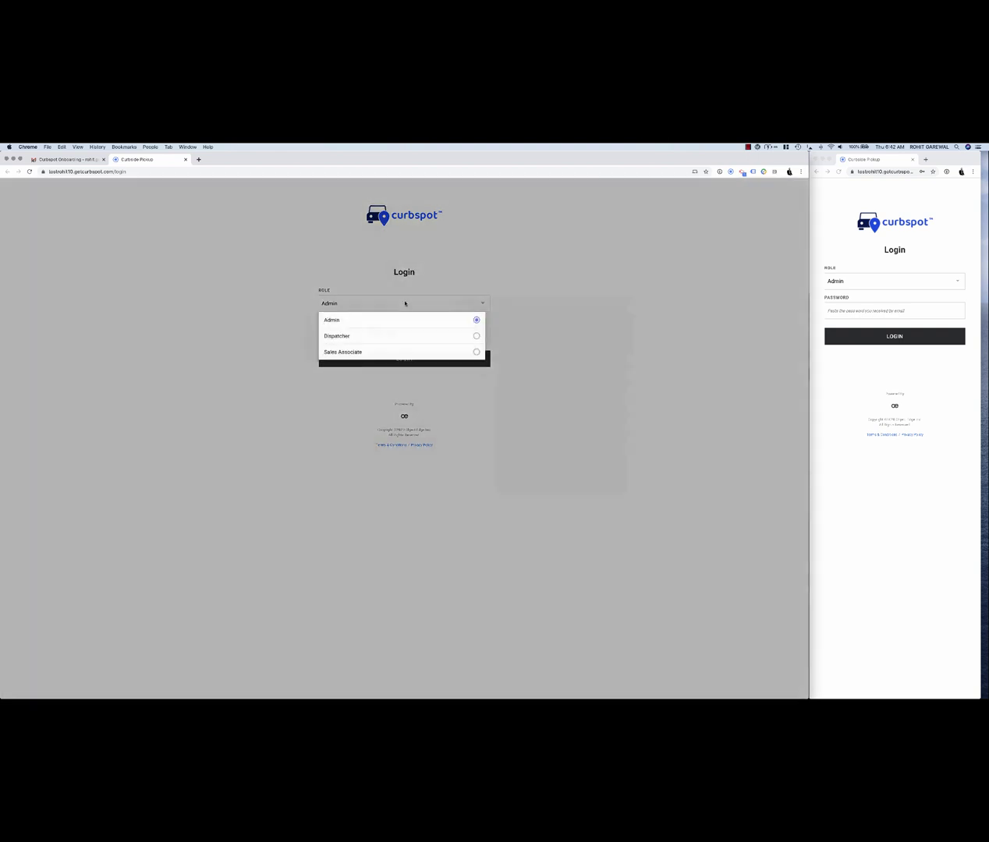
left_click(395, 338)
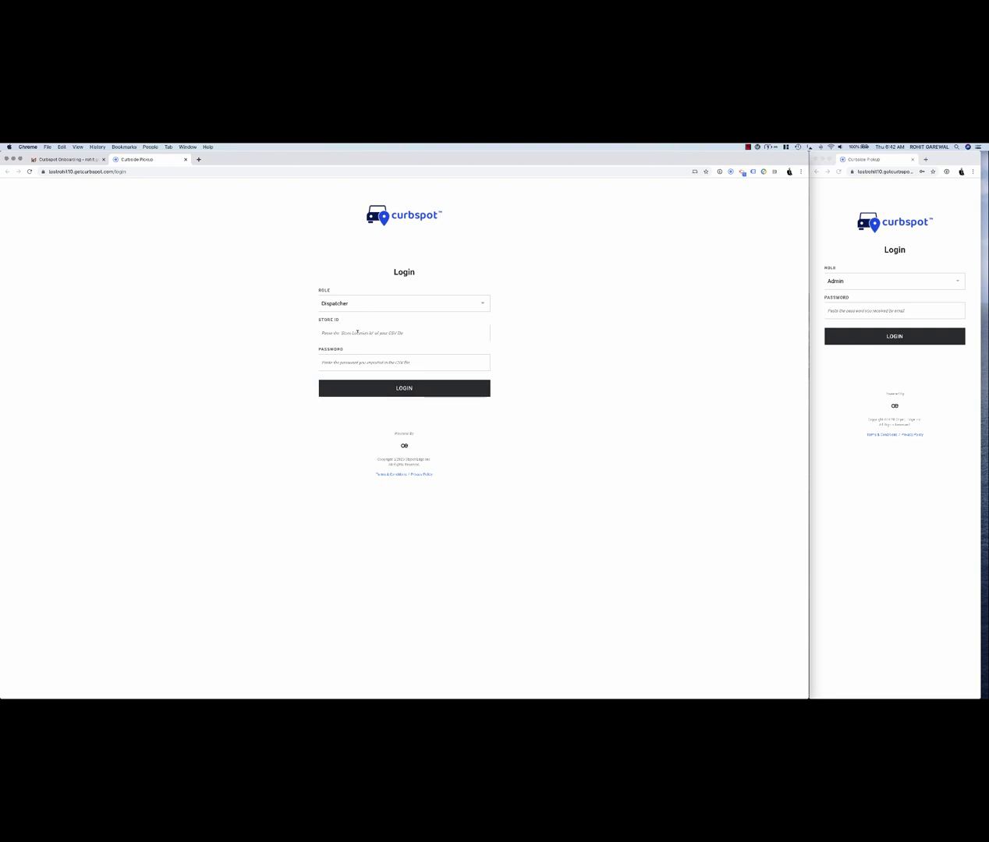
left_click(365, 303)
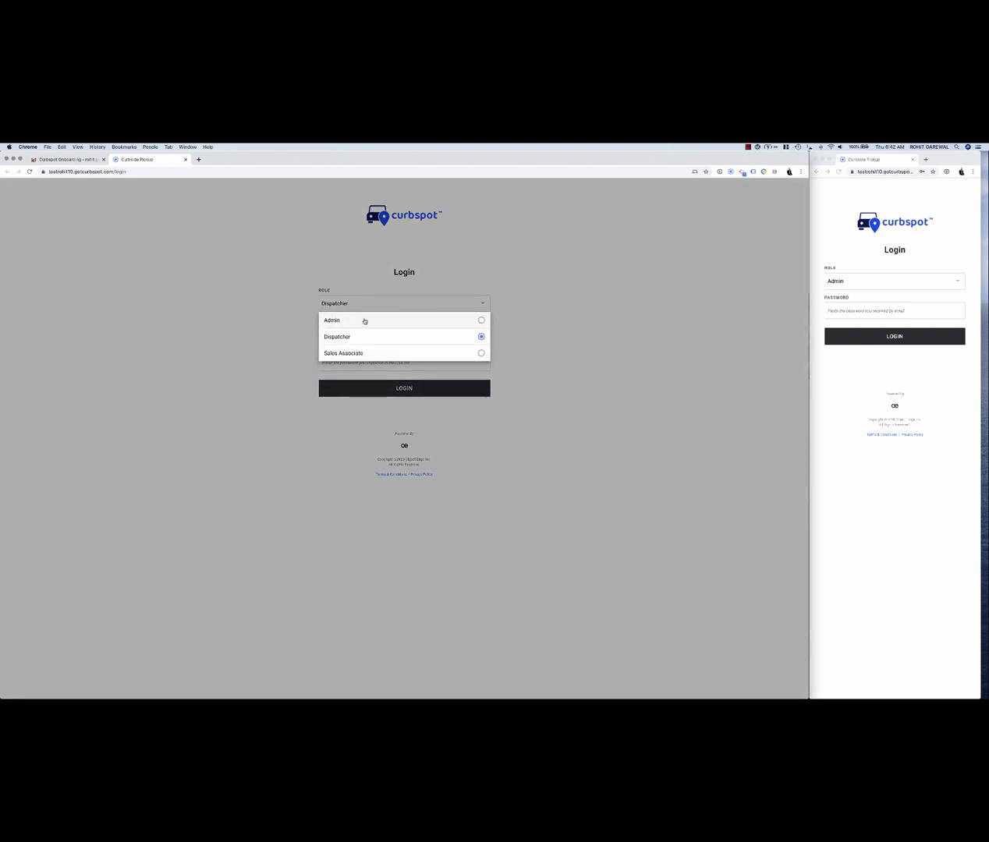
left_click(364, 321)
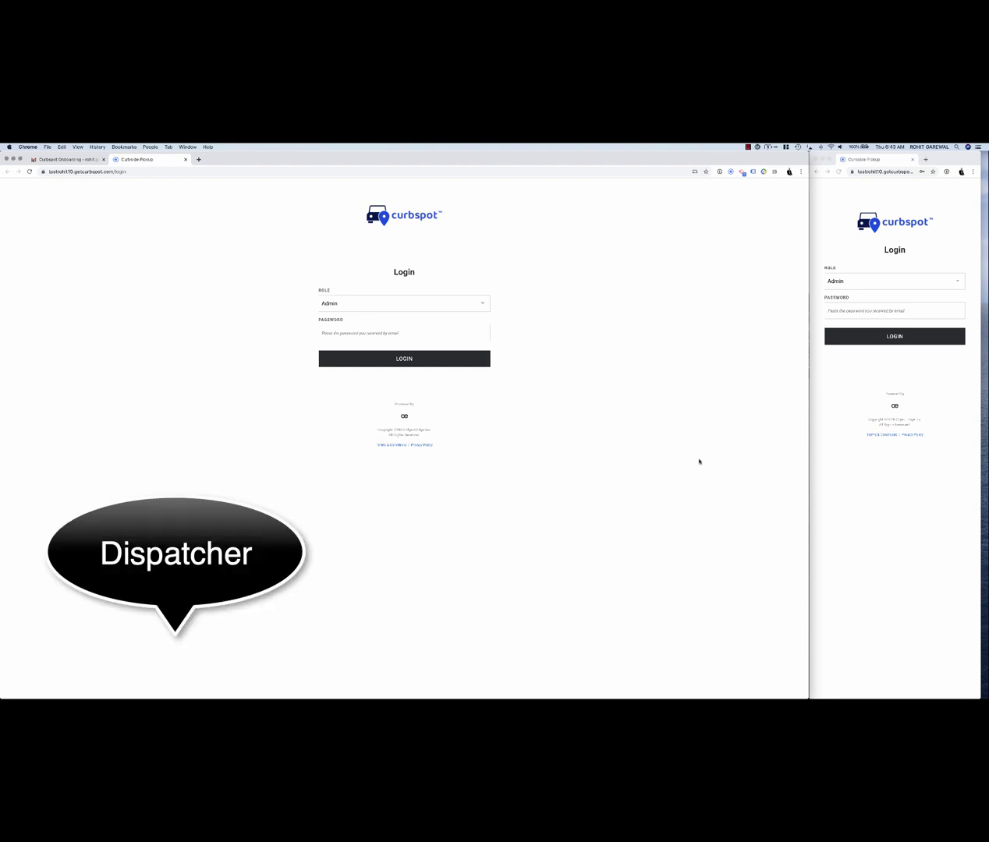
left_click(894, 495)
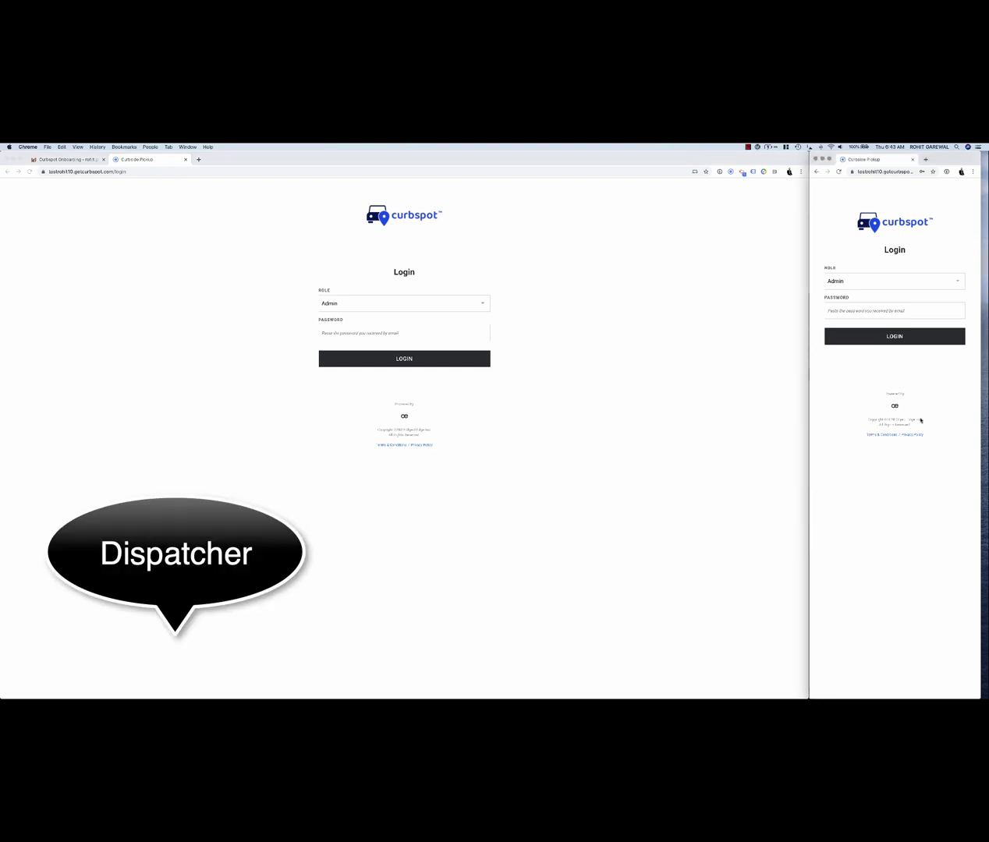
left_click_drag(940, 159, 945, 159)
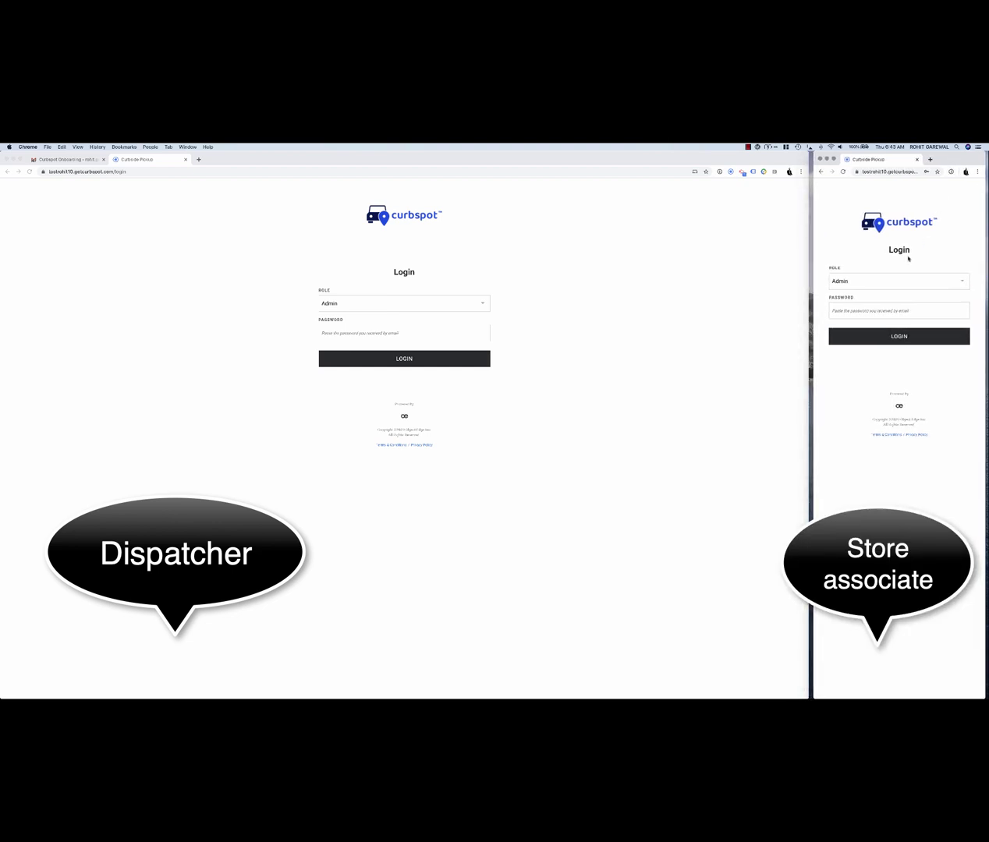
- Log the left window in as Dispatcher with Store ID 1 and the store password
left_click(439, 305)
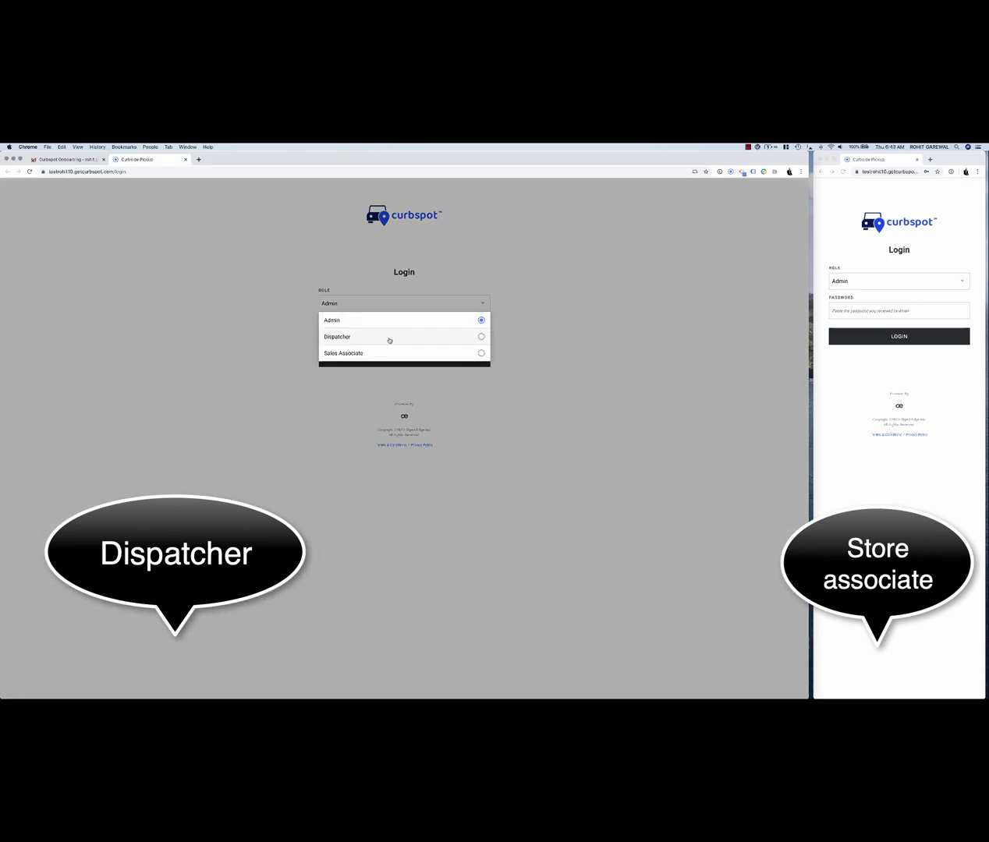
left_click(389, 338)
left_click(413, 334)
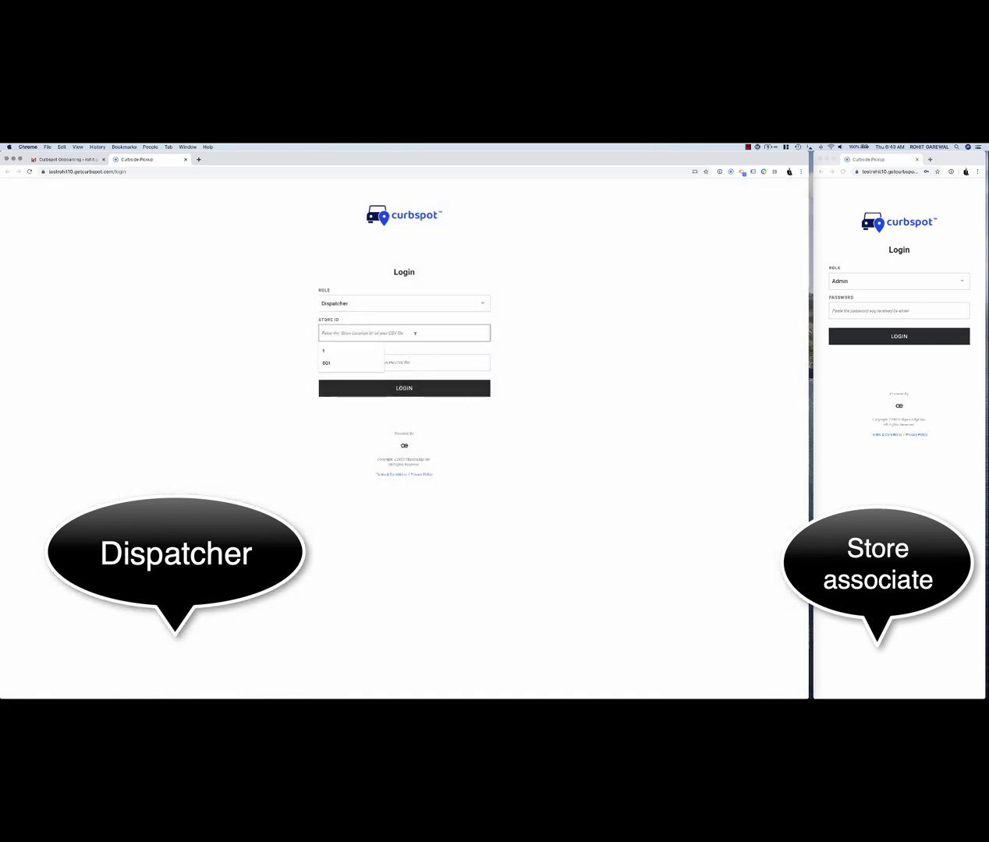
type("1")
key("Tab")
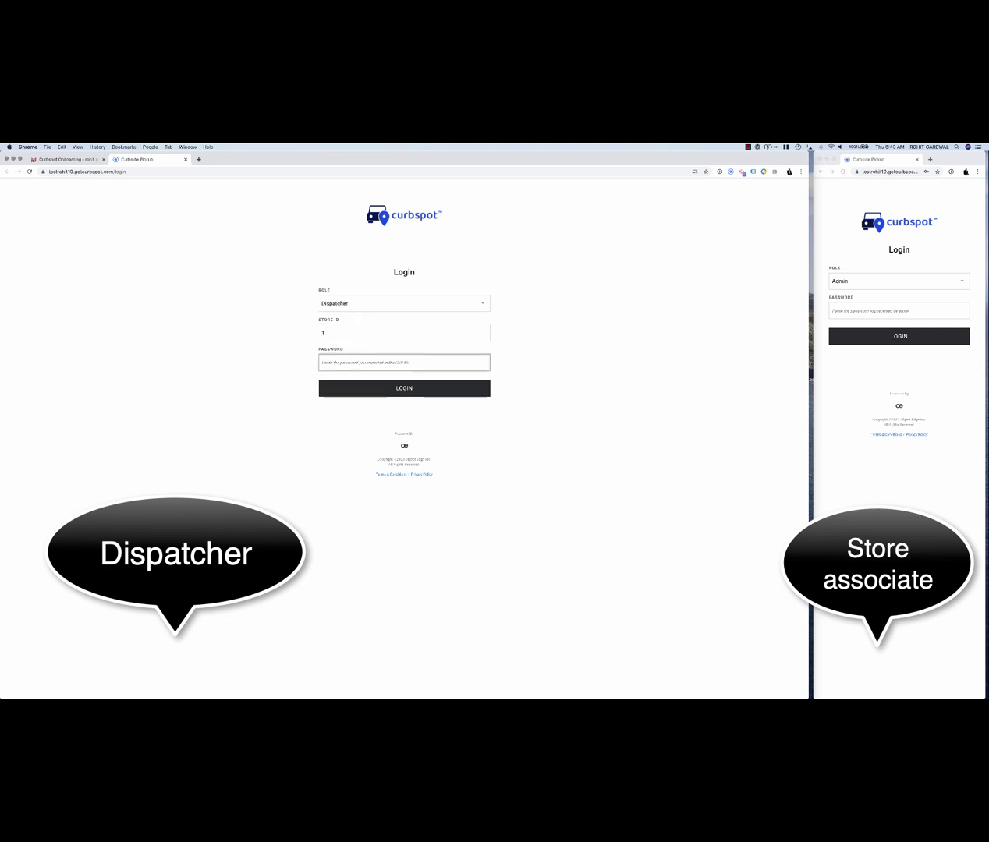
type("123")
left_click(425, 388)
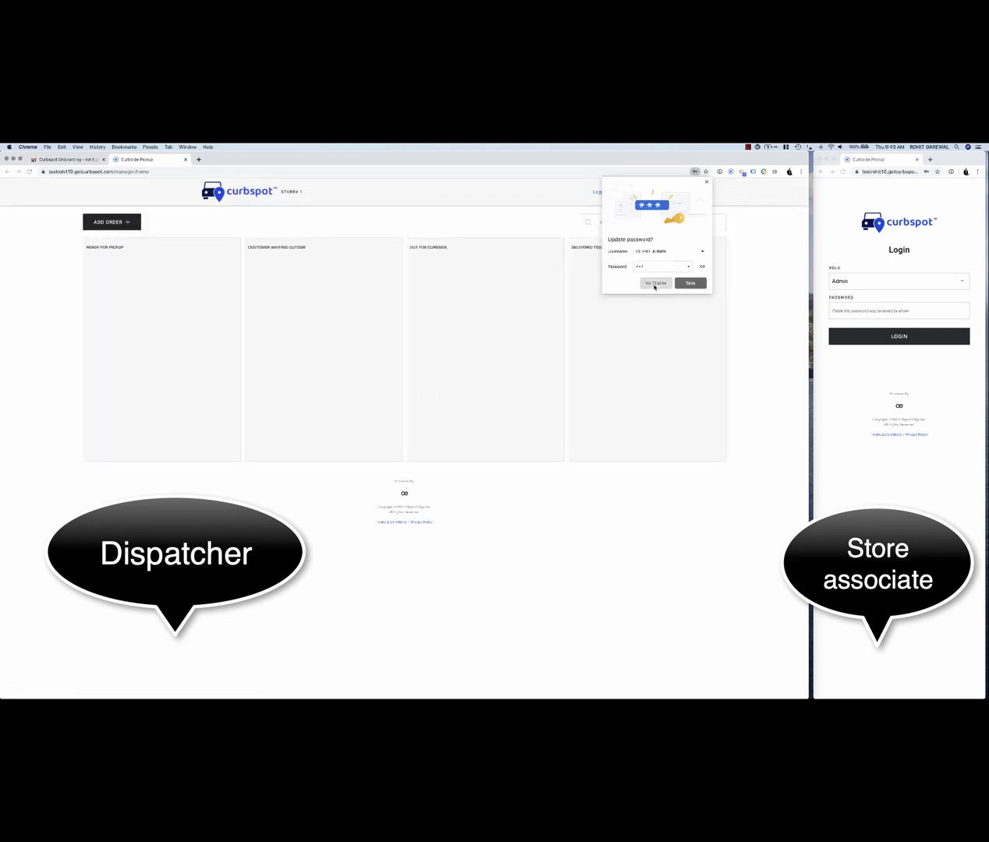
- Log the right window in as Sales Associate for store 1 with saved credentials, declining Chrome's password prompts
left_click(654, 283)
left_click(857, 282)
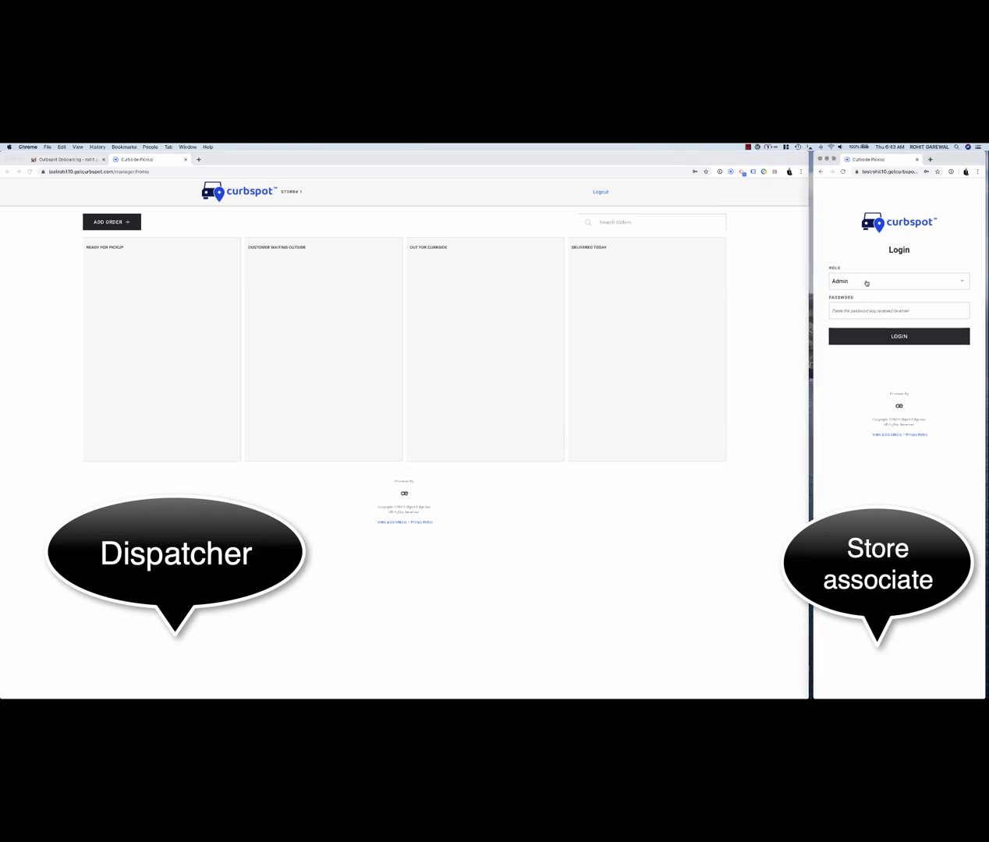
left_click(866, 282)
left_click(867, 331)
left_click(870, 310)
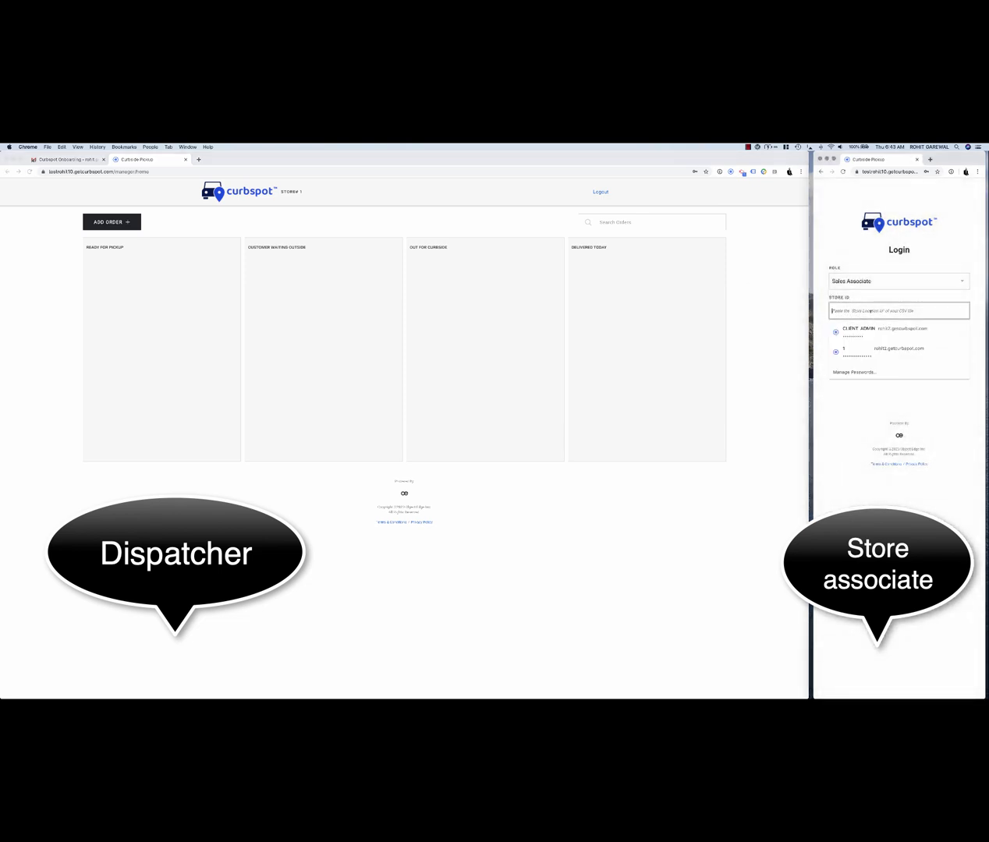
left_click(858, 349)
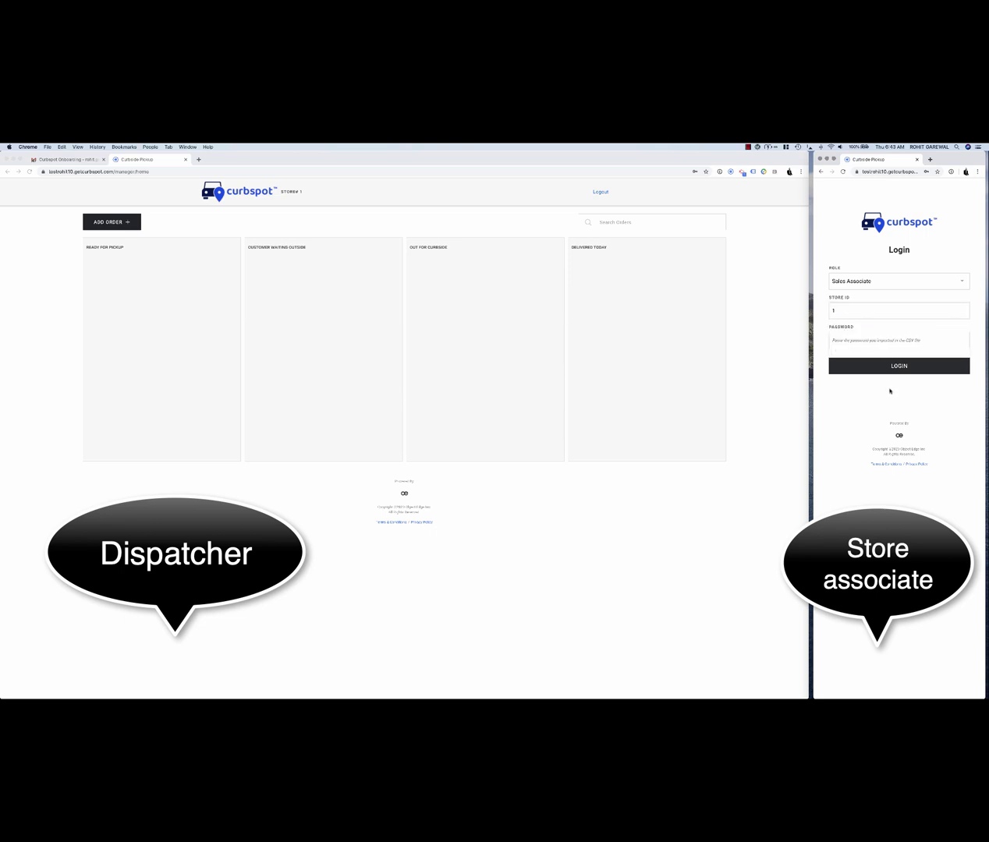
left_click(874, 340)
left_click(865, 360)
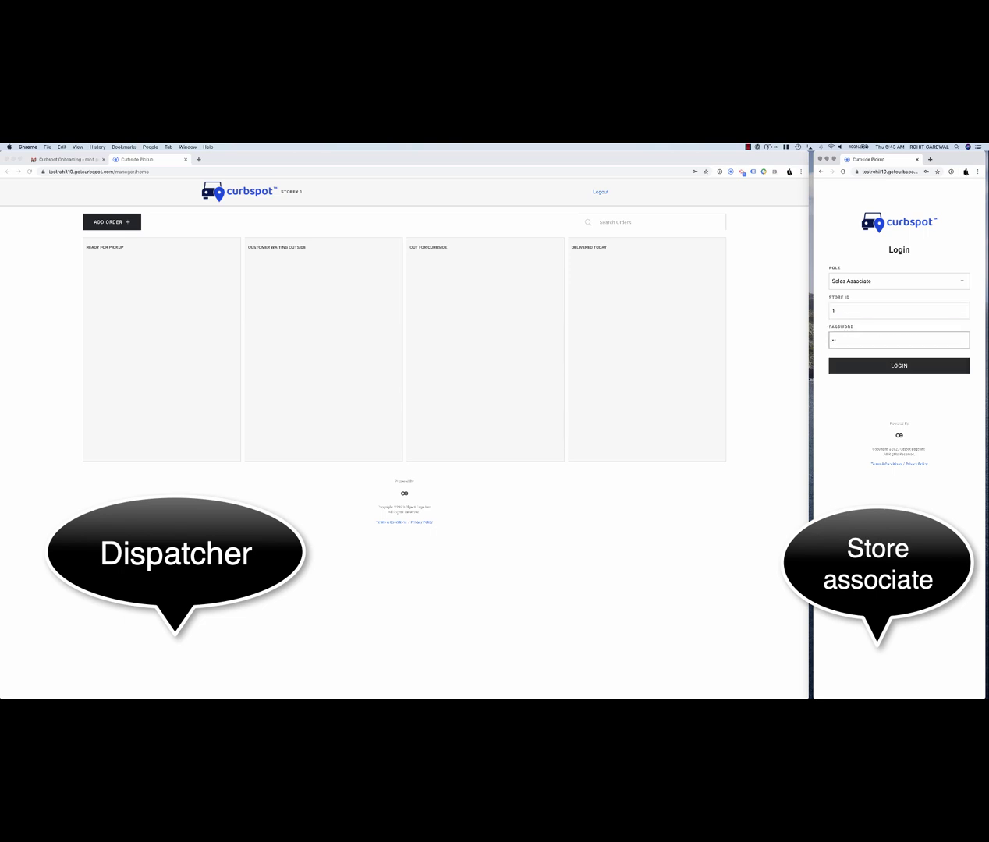
left_click(877, 368)
left_click(889, 283)
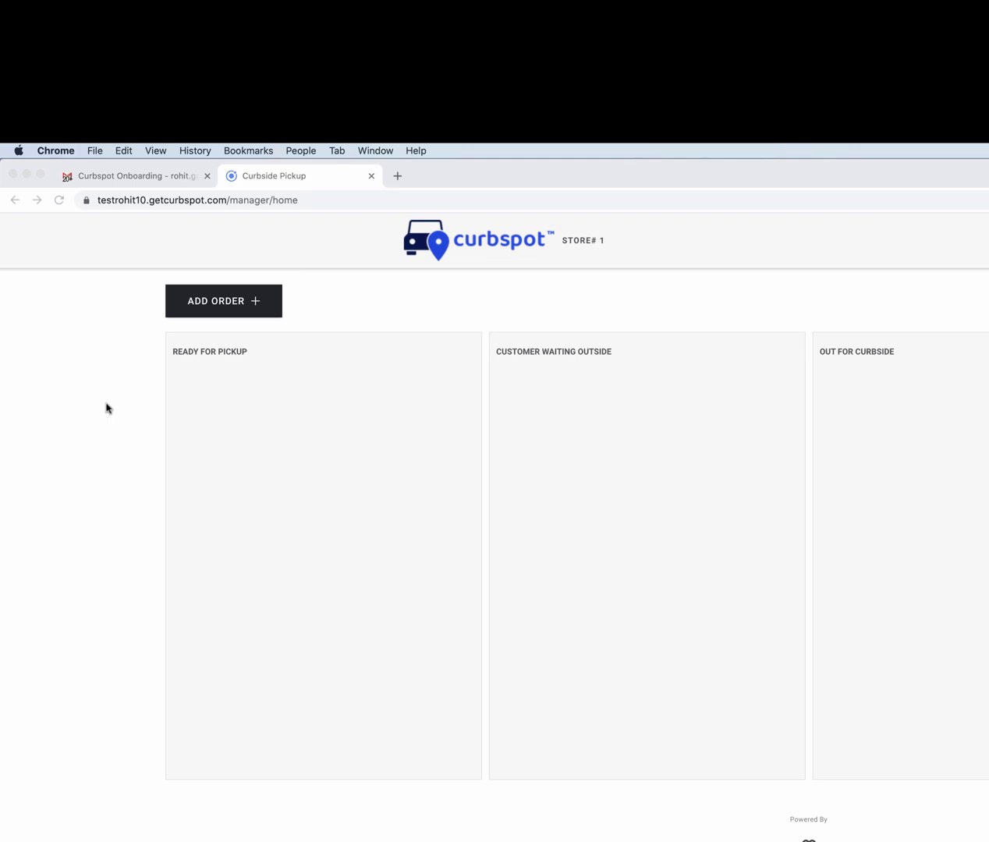
- Add order 5643 with the customer's email and phone number, then switch to Messages
left_click(216, 301)
left_click(216, 302)
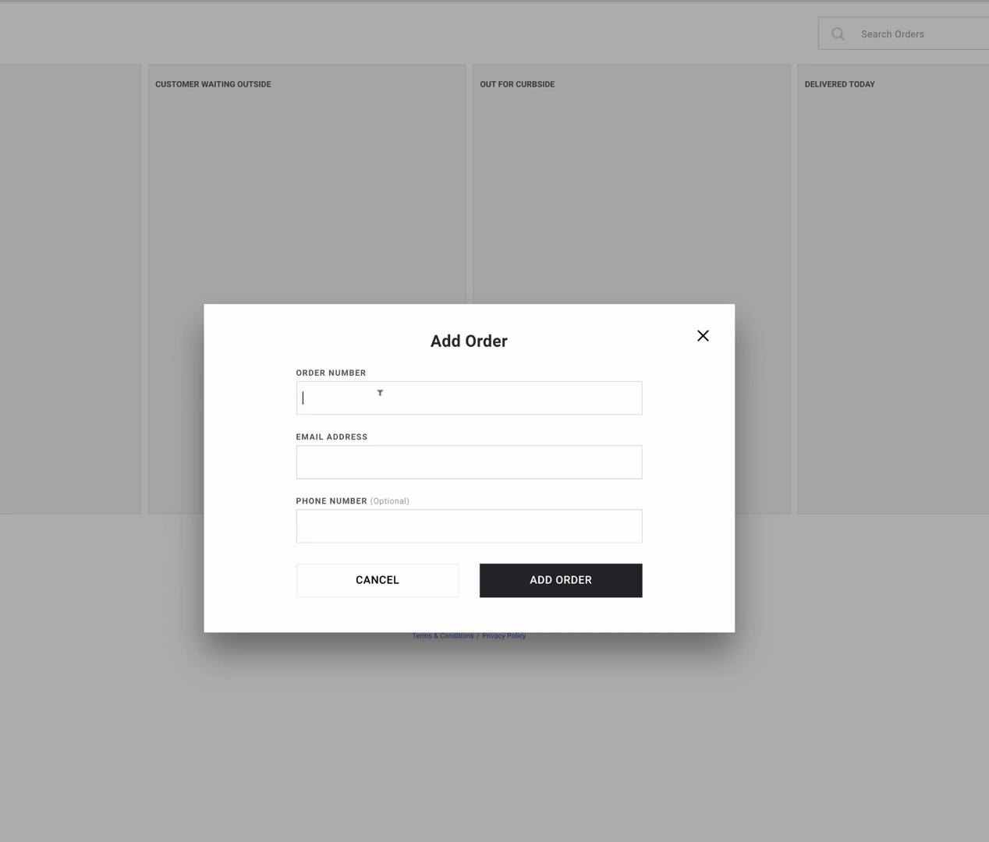
type("5643")
left_click(344, 464)
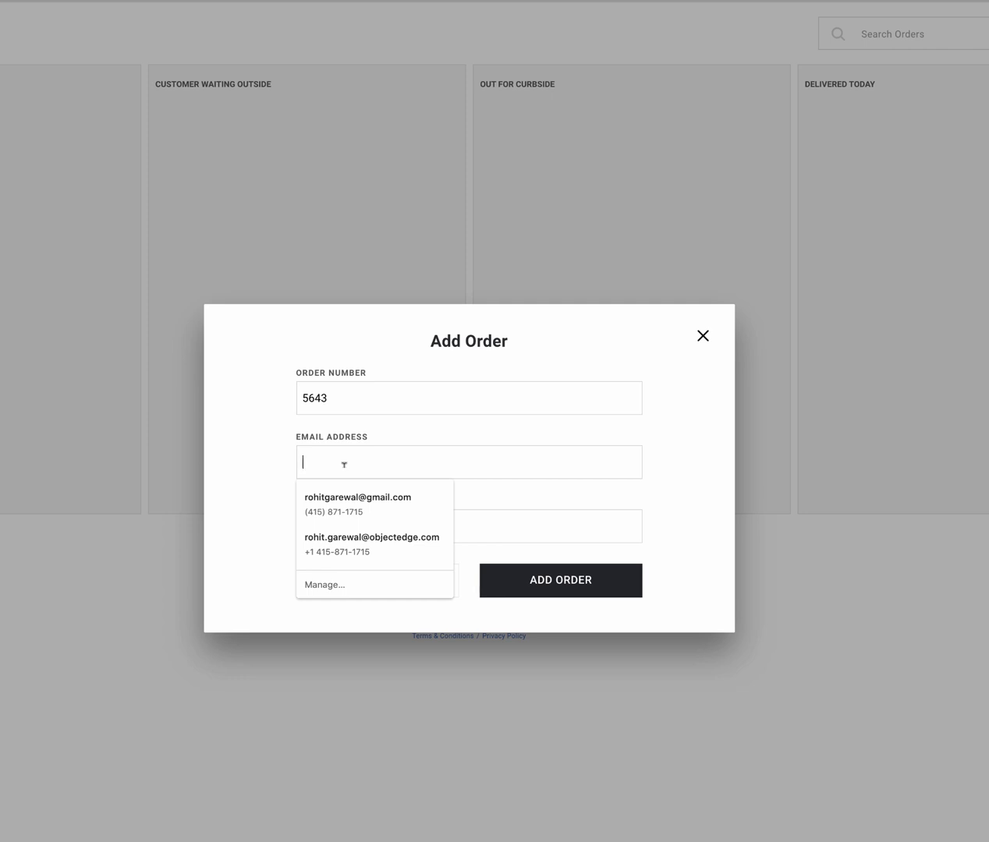
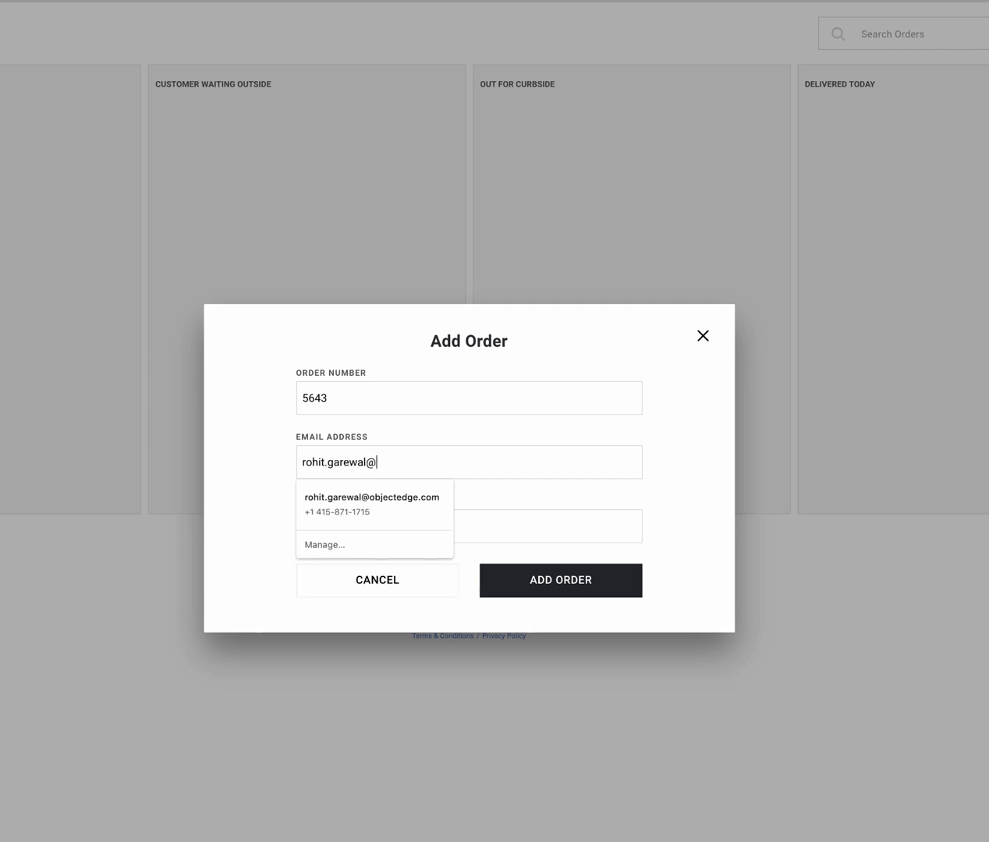
key("Tab")
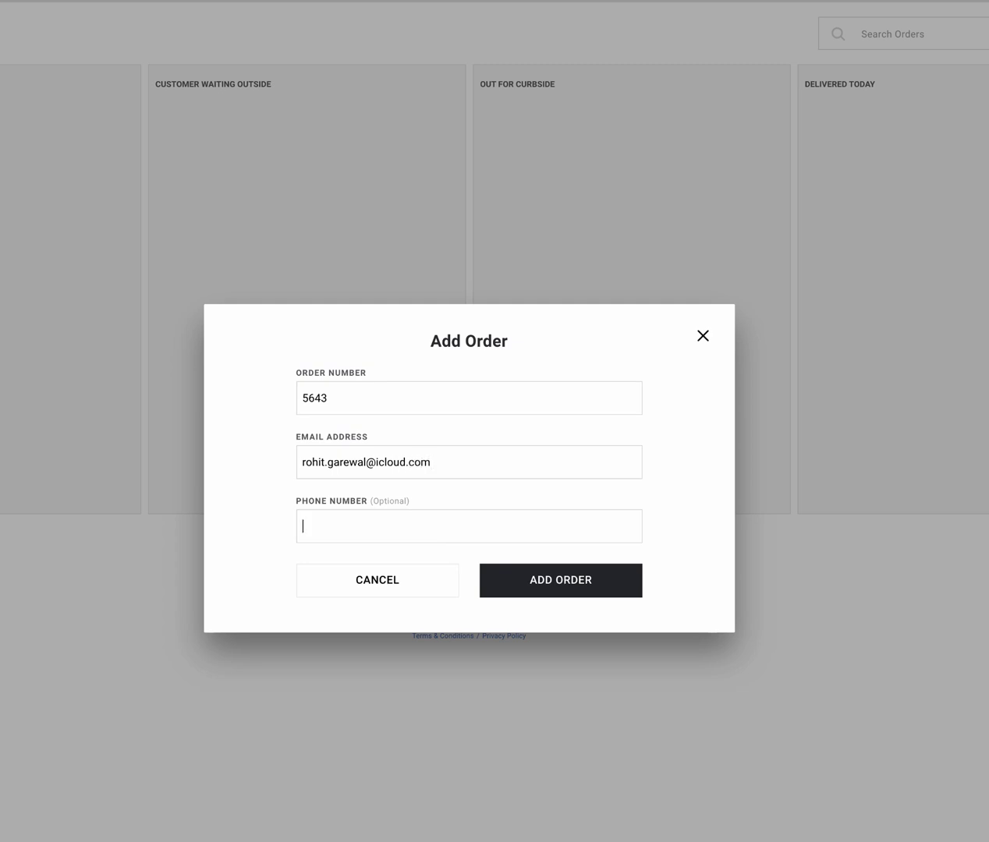
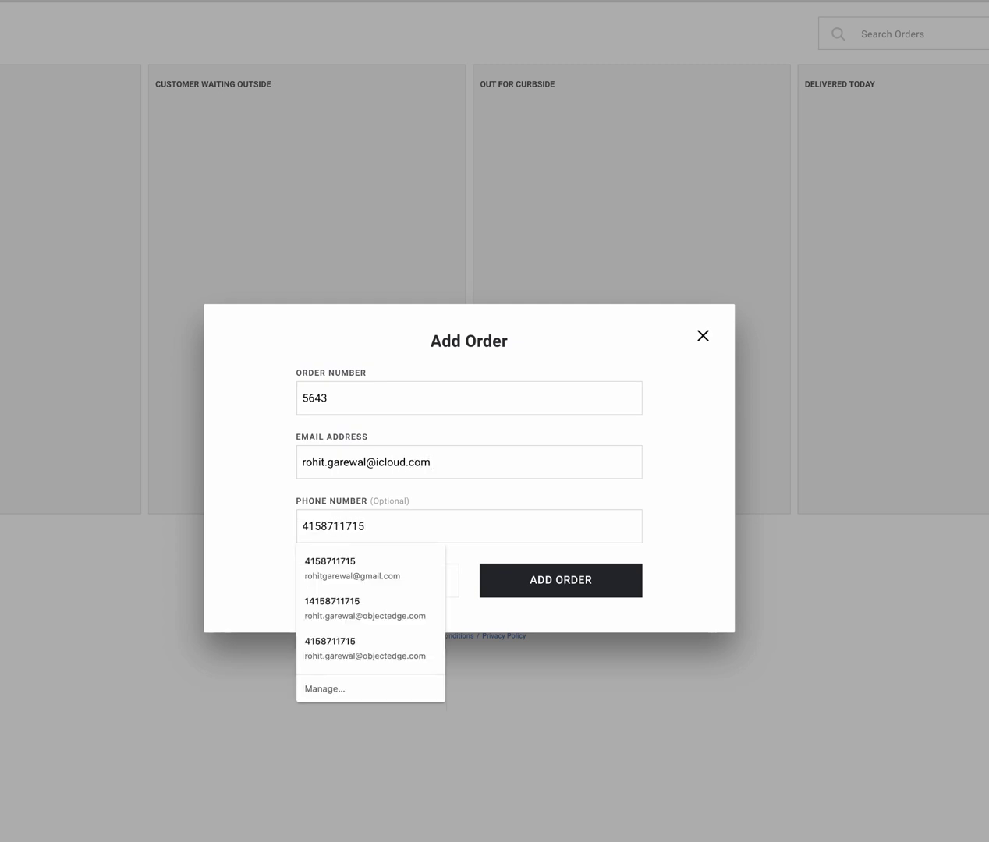
left_click(243, 490)
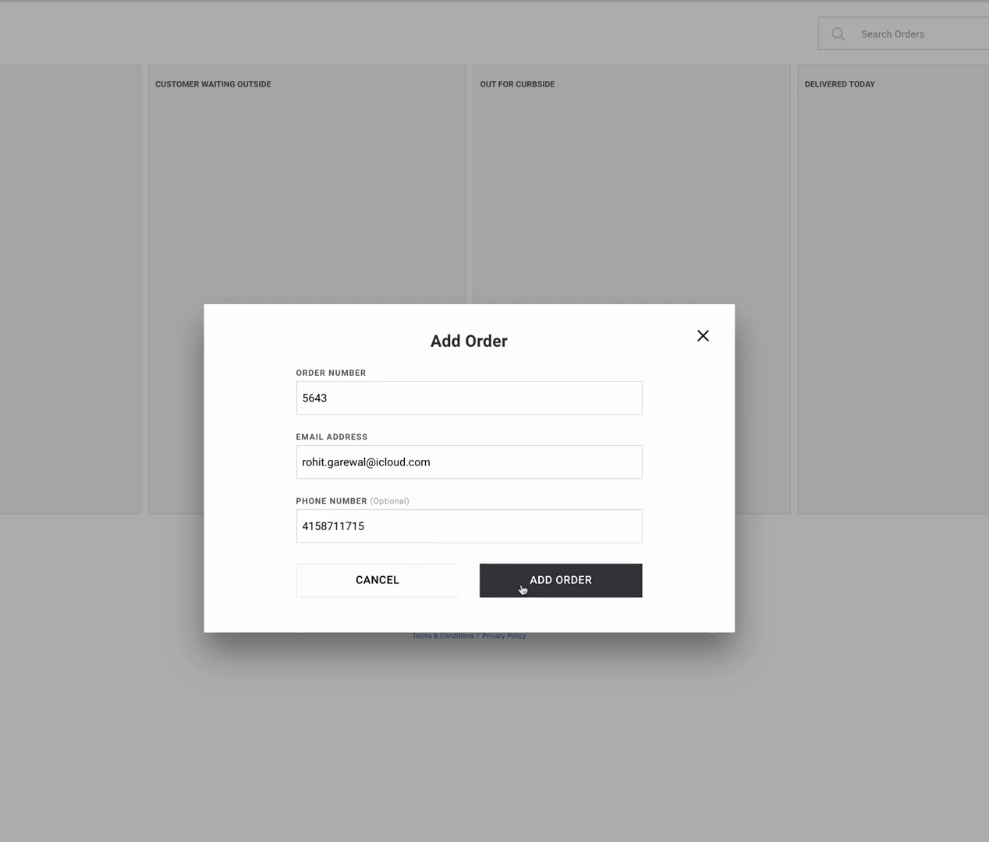
left_click(523, 588)
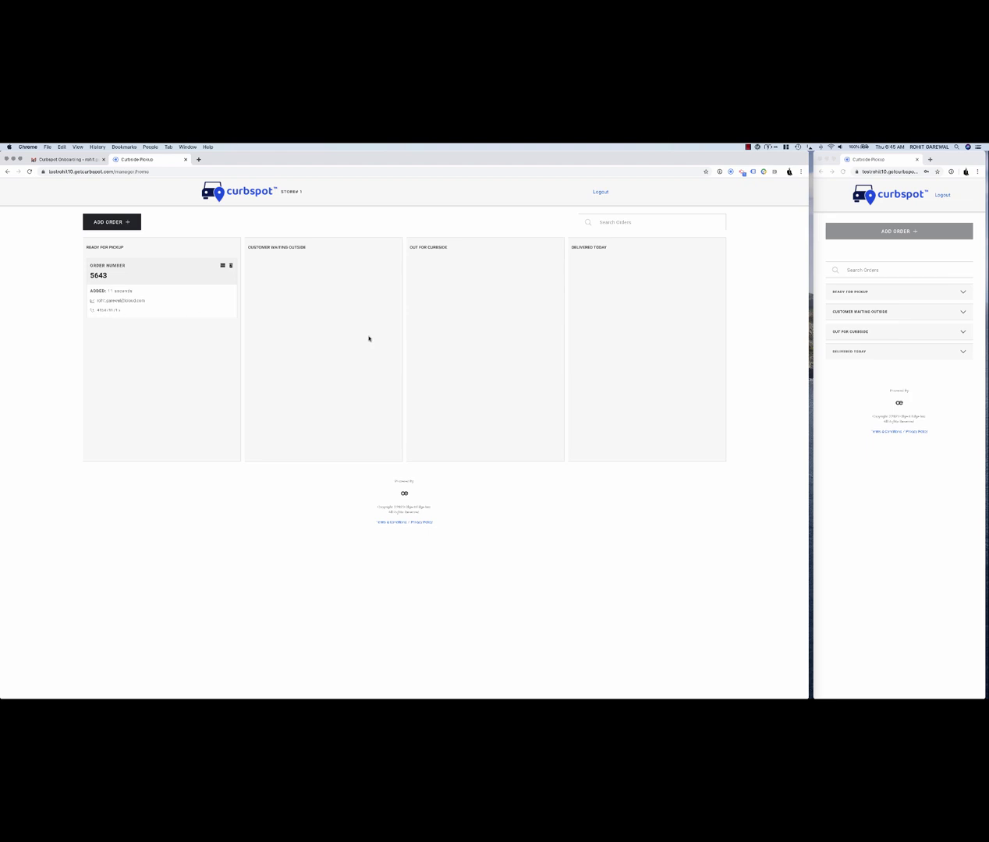
key("super+Tab")
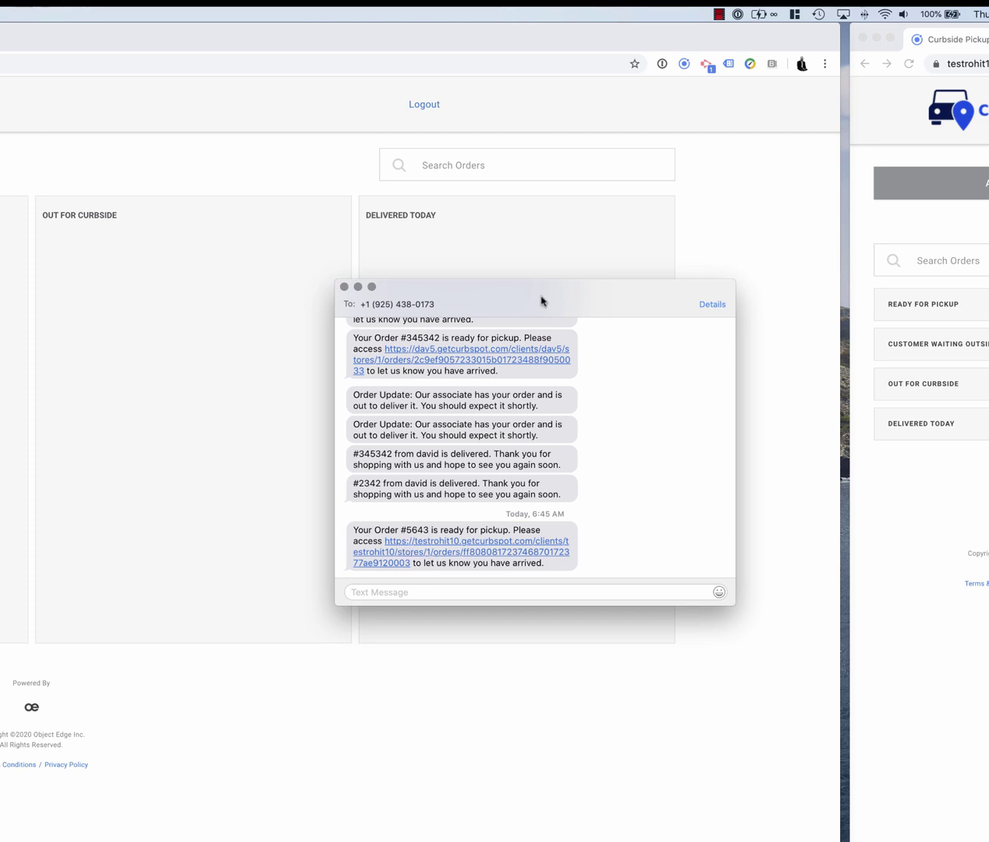
- Open the arrival link in the 'Your Order #5643 is ready for pickup' text
left_click_drag(536, 295, 461, 338)
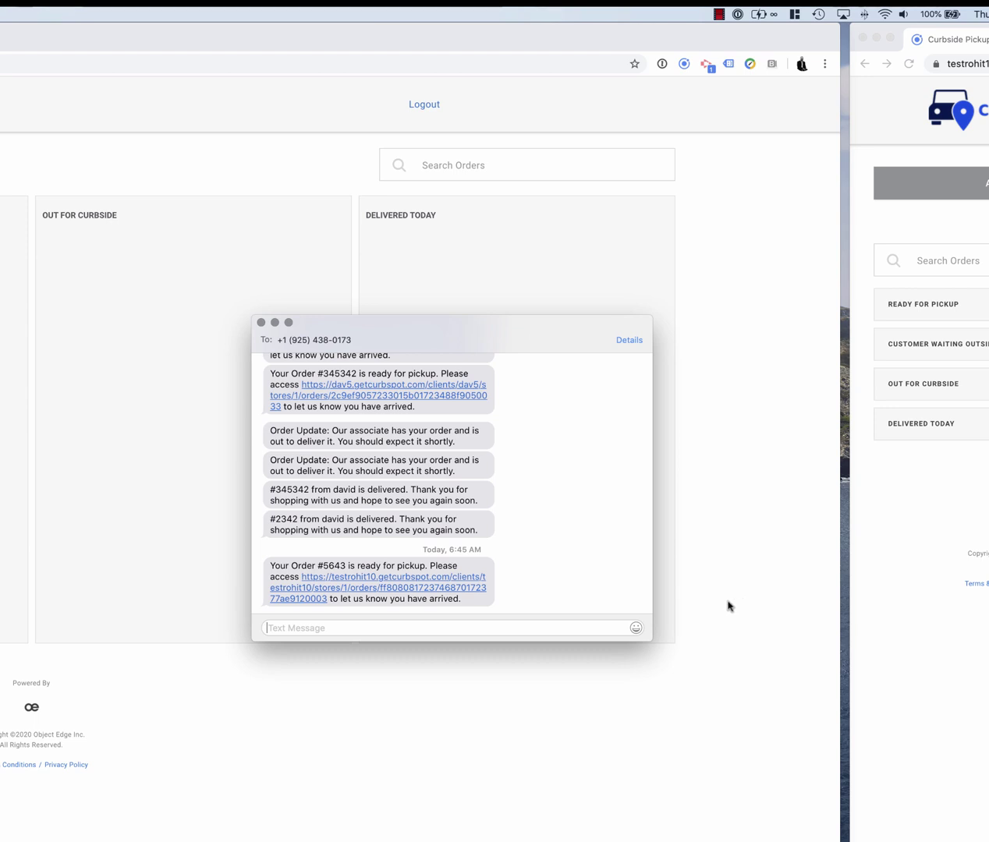
left_click(404, 589)
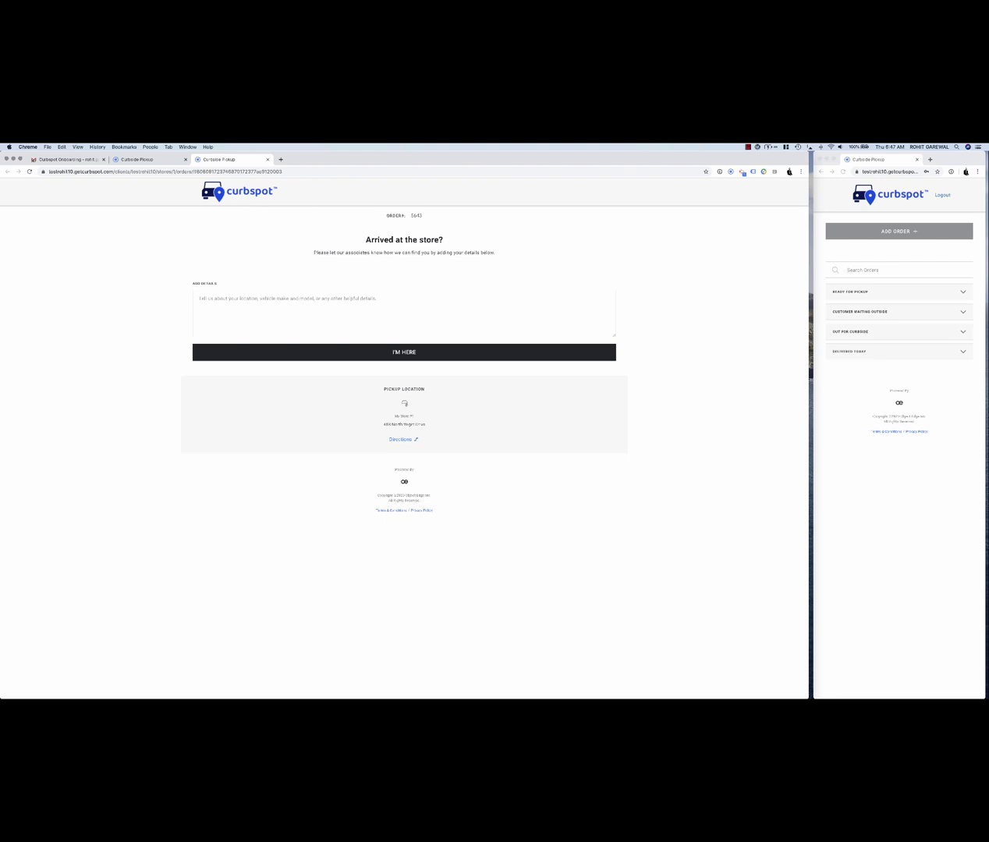
- Check in with the note 'Im in a black ford mustand right outside your store!'
left_click_drag(234, 159, 920, 159)
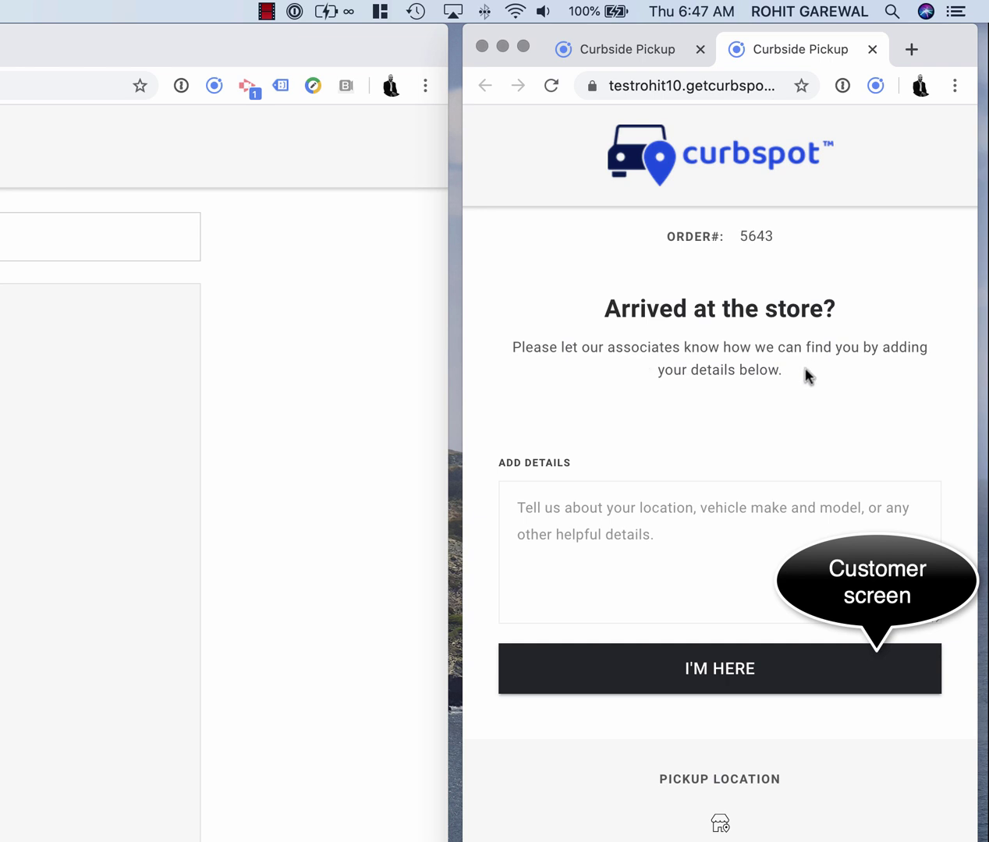
left_click(663, 534)
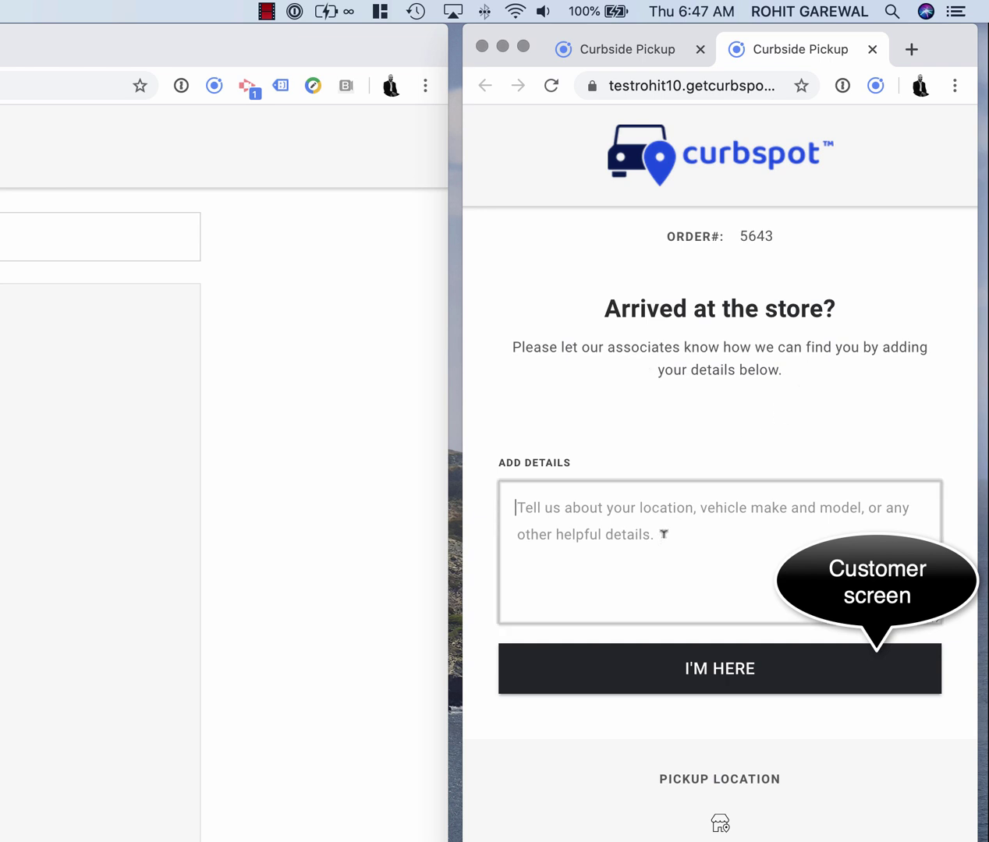
type("Im in a ")
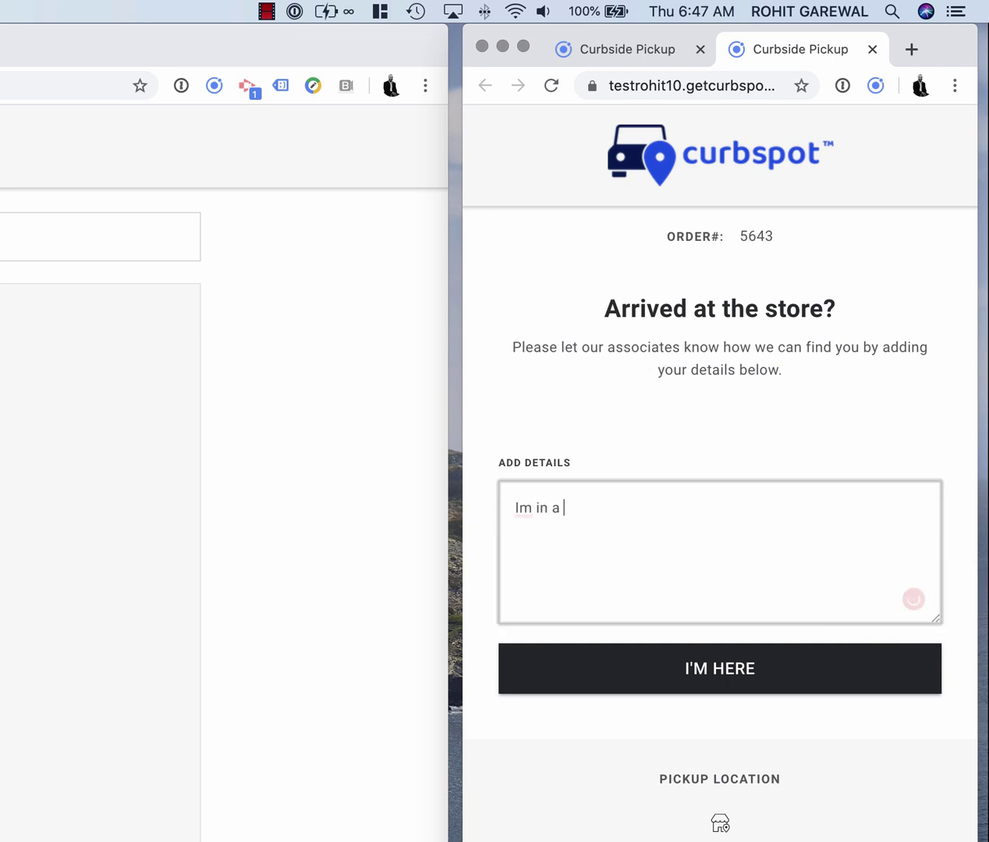
type("black ford m")
type("ustand")
type(" right ou")
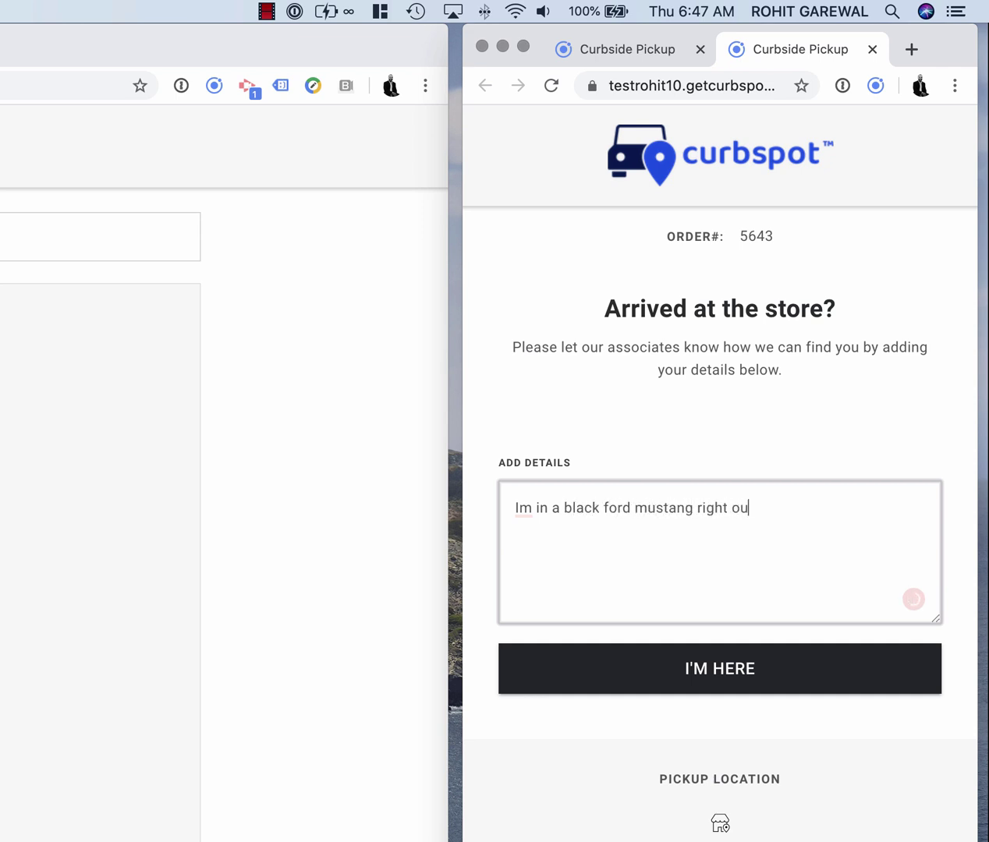
type("tside your store!")
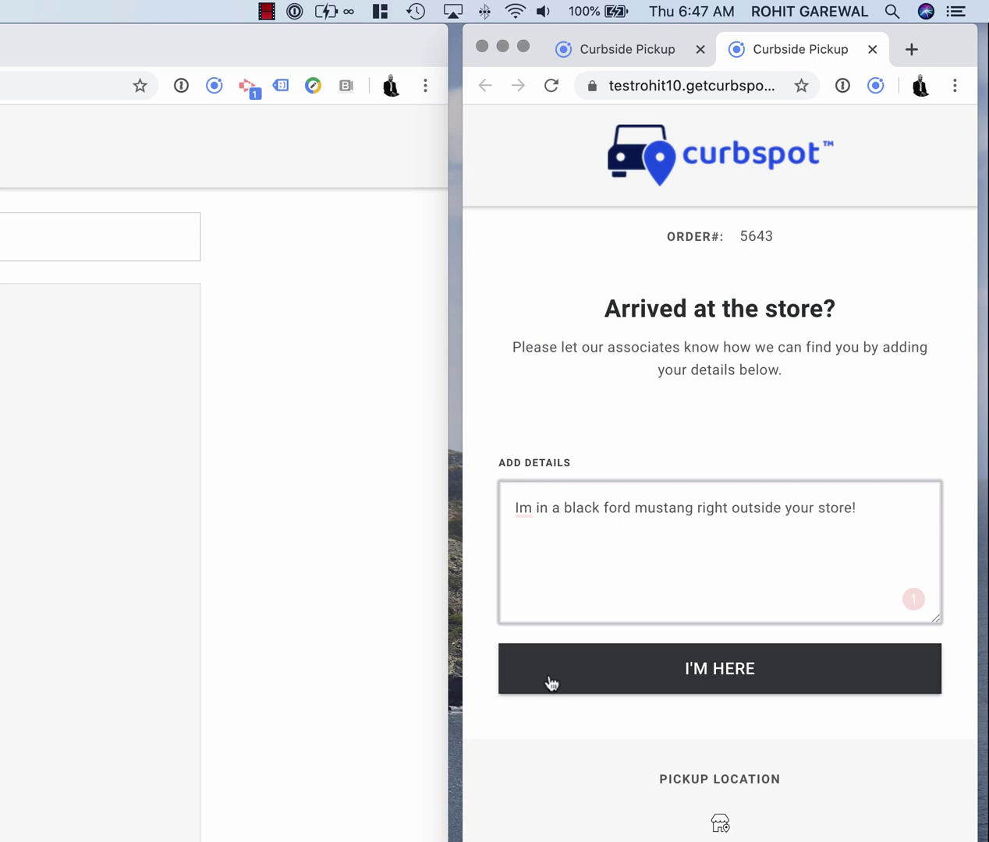
left_click(666, 676)
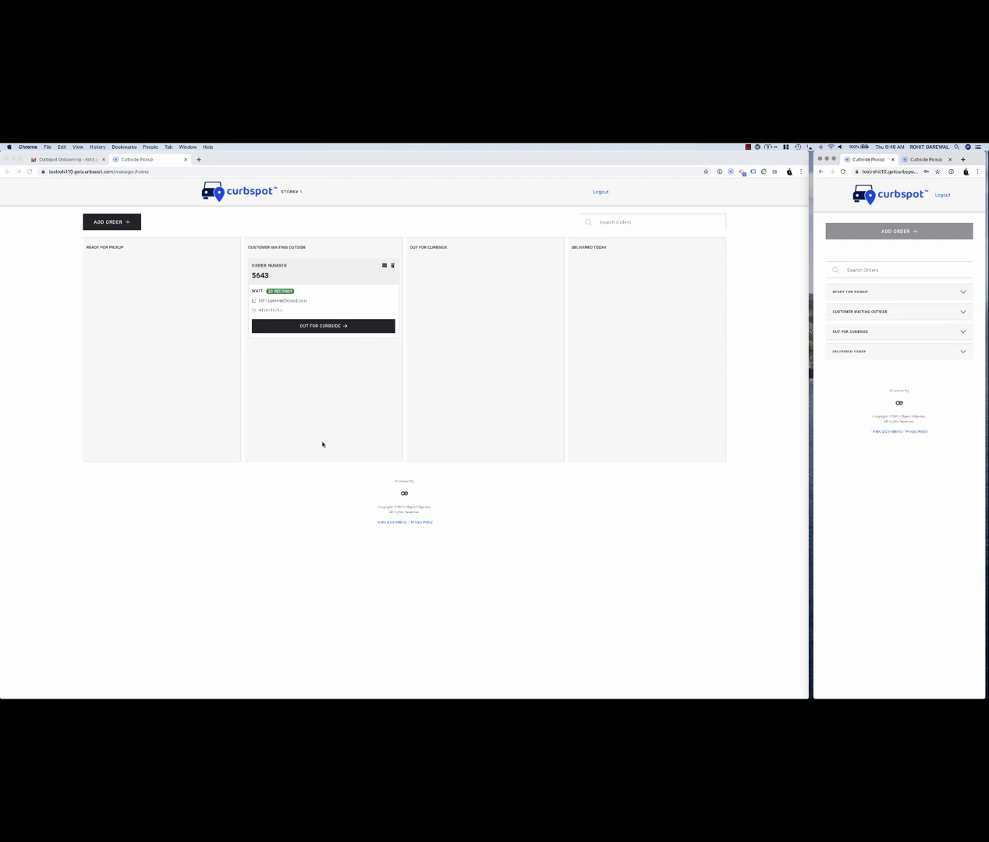
- Review order 5643's client description, then send it Out for Curbside and confirm with OKAY
left_click(385, 266)
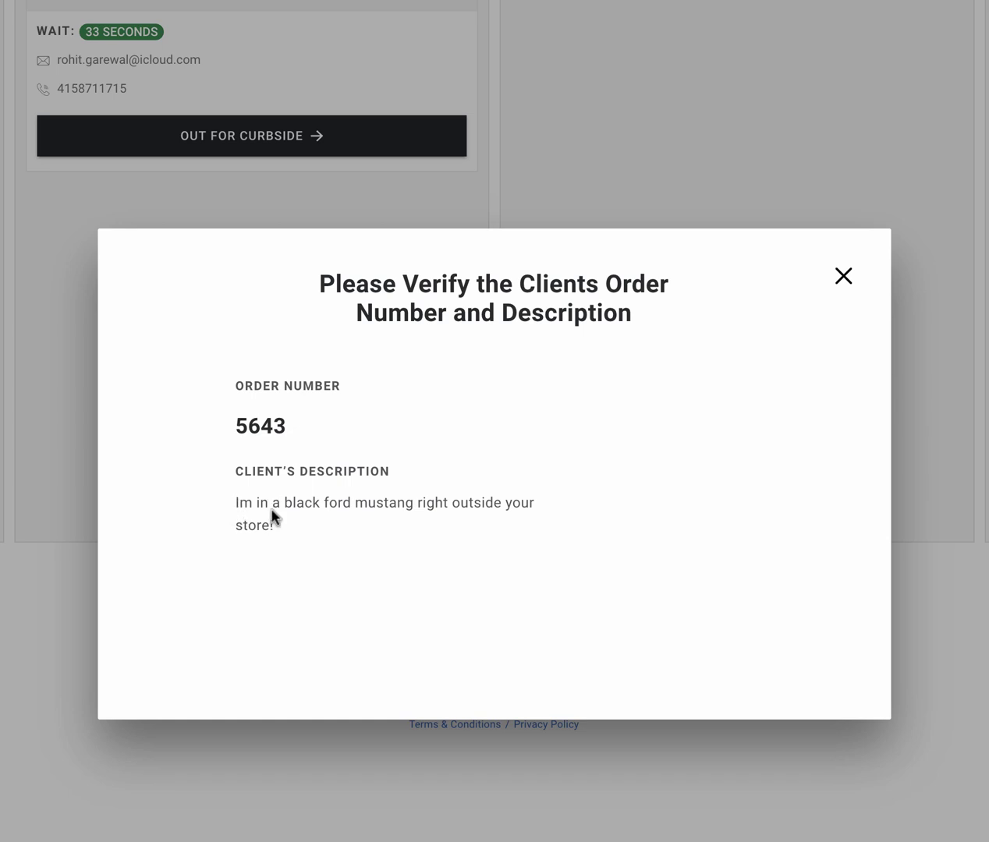
left_click(843, 277)
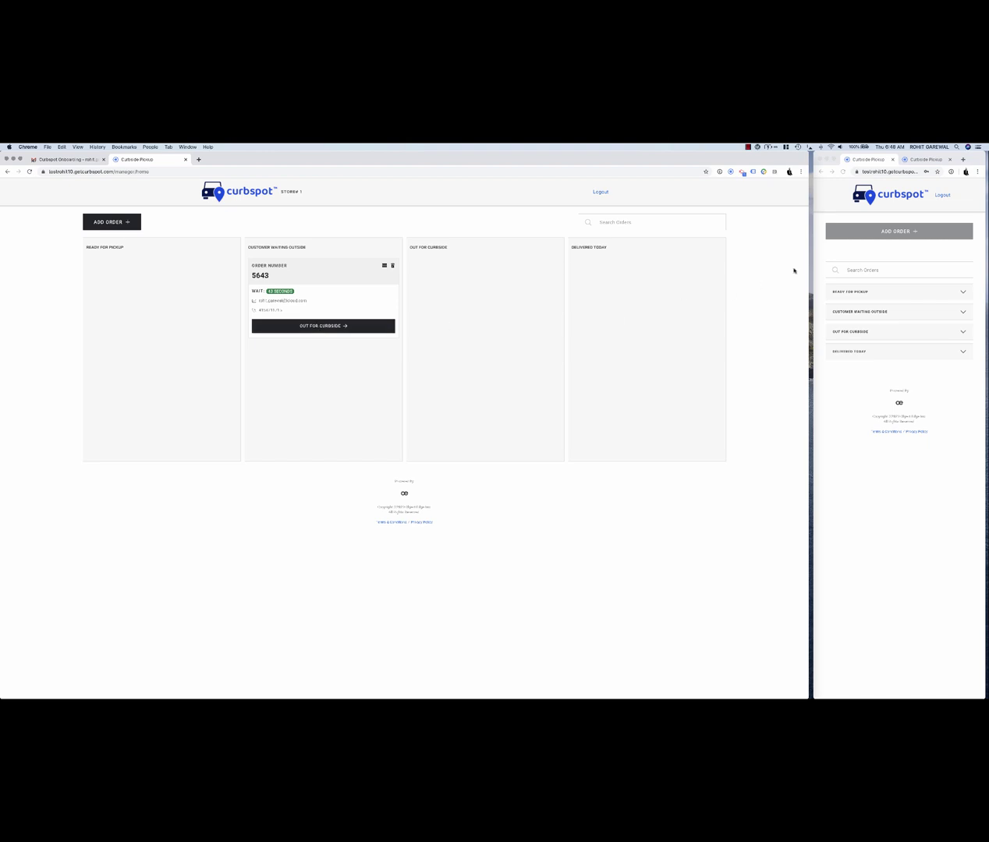
left_click(855, 207)
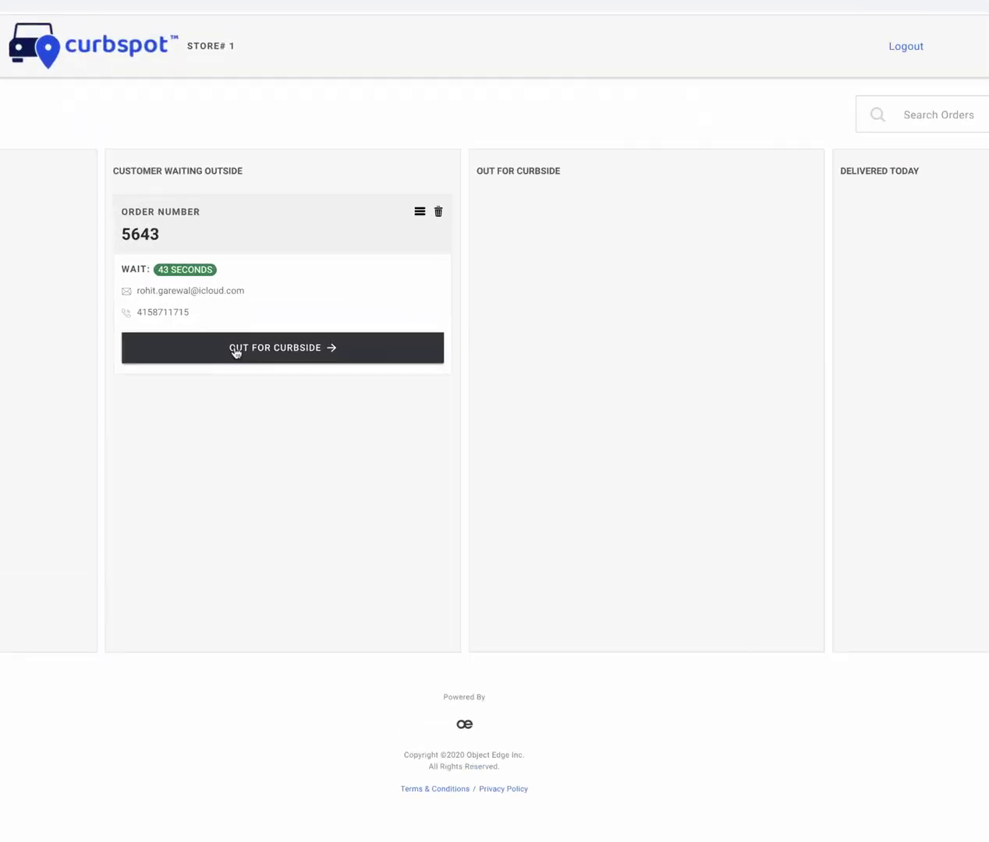
left_click(302, 327)
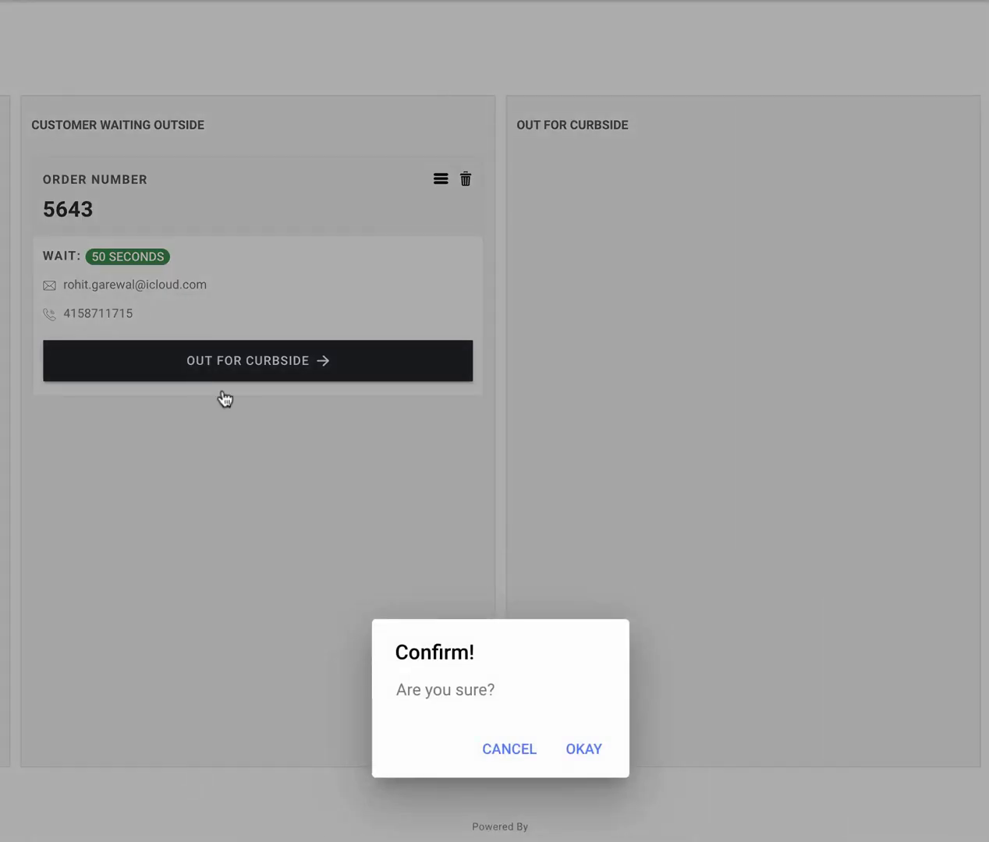
left_click(580, 751)
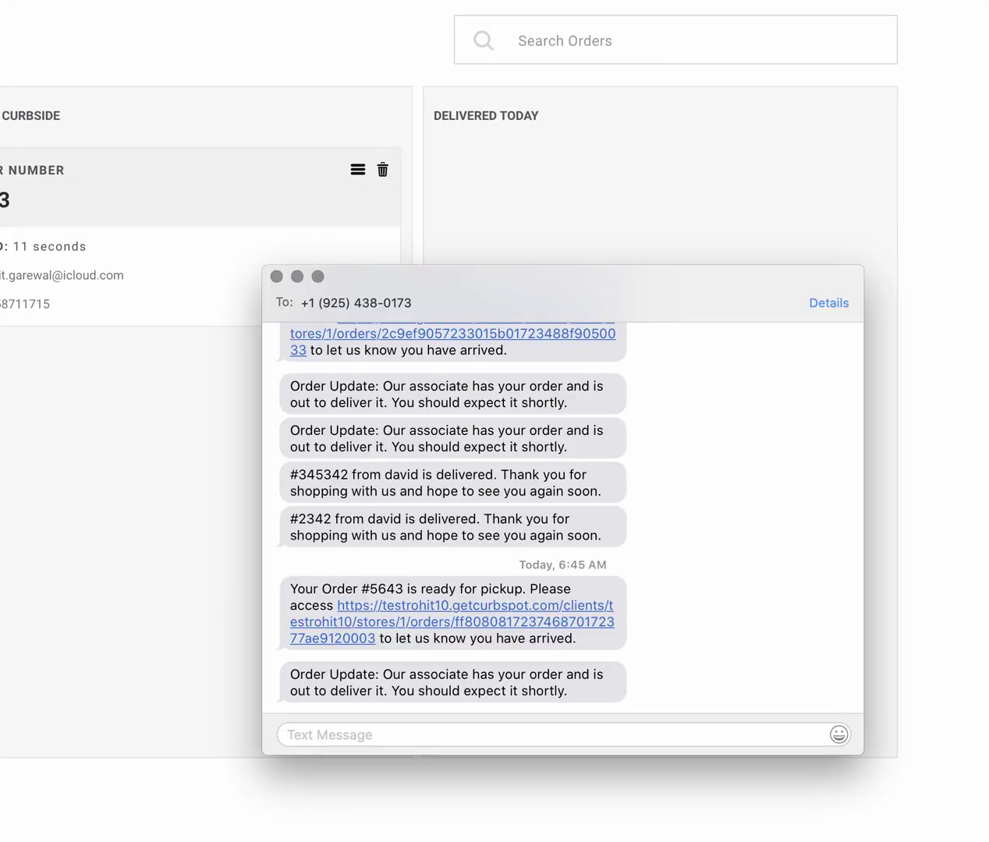
- Read the out-for-delivery text, then close the notification email and the Messages conversation
scroll(398, 667, "down", 2)
mouse_move(397, 674)
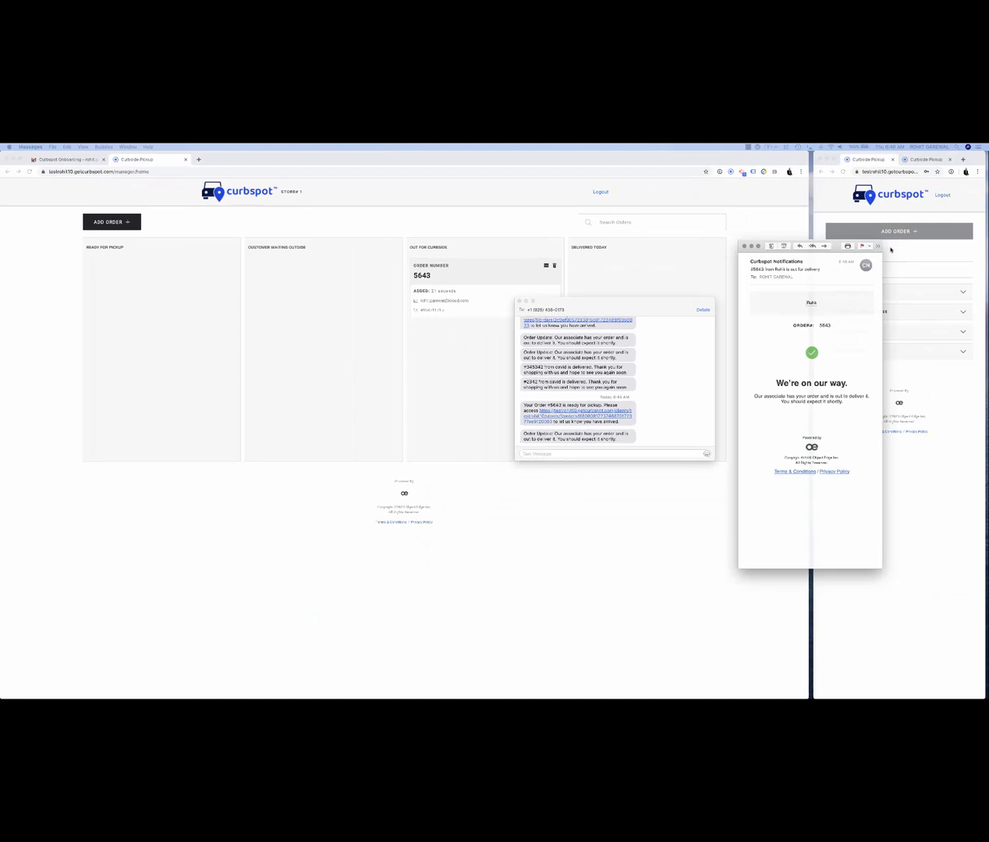
left_click_drag(839, 259, 450, 253)
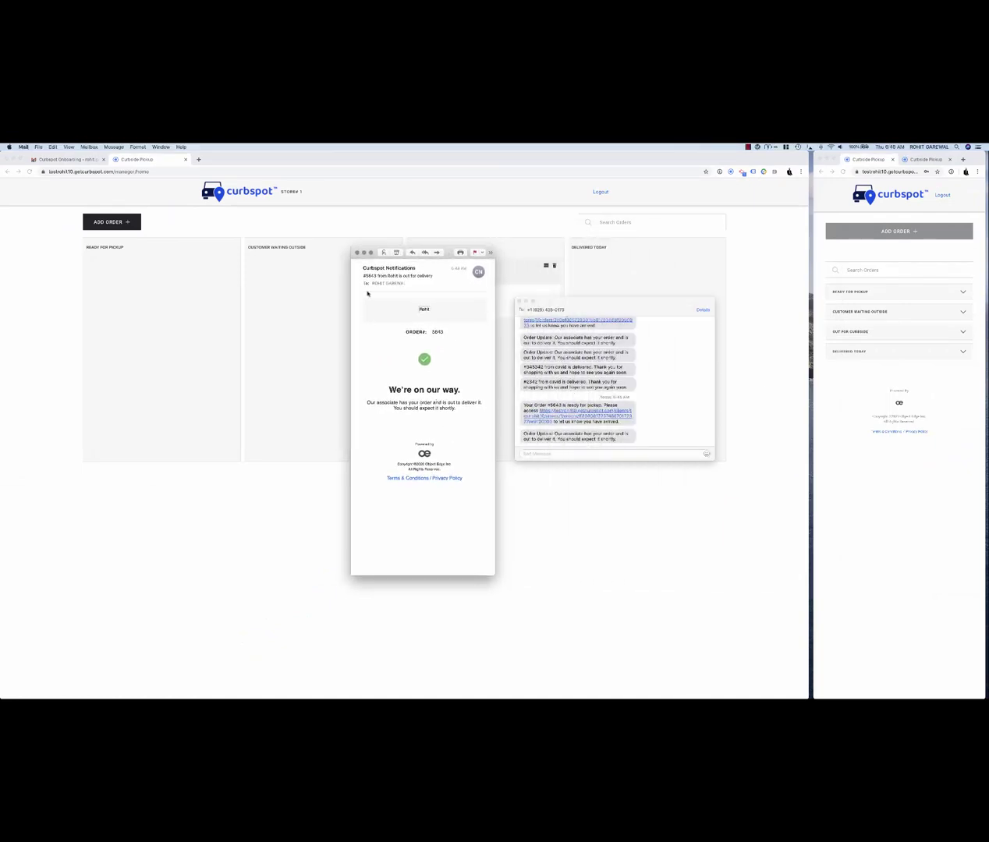
left_click(357, 253)
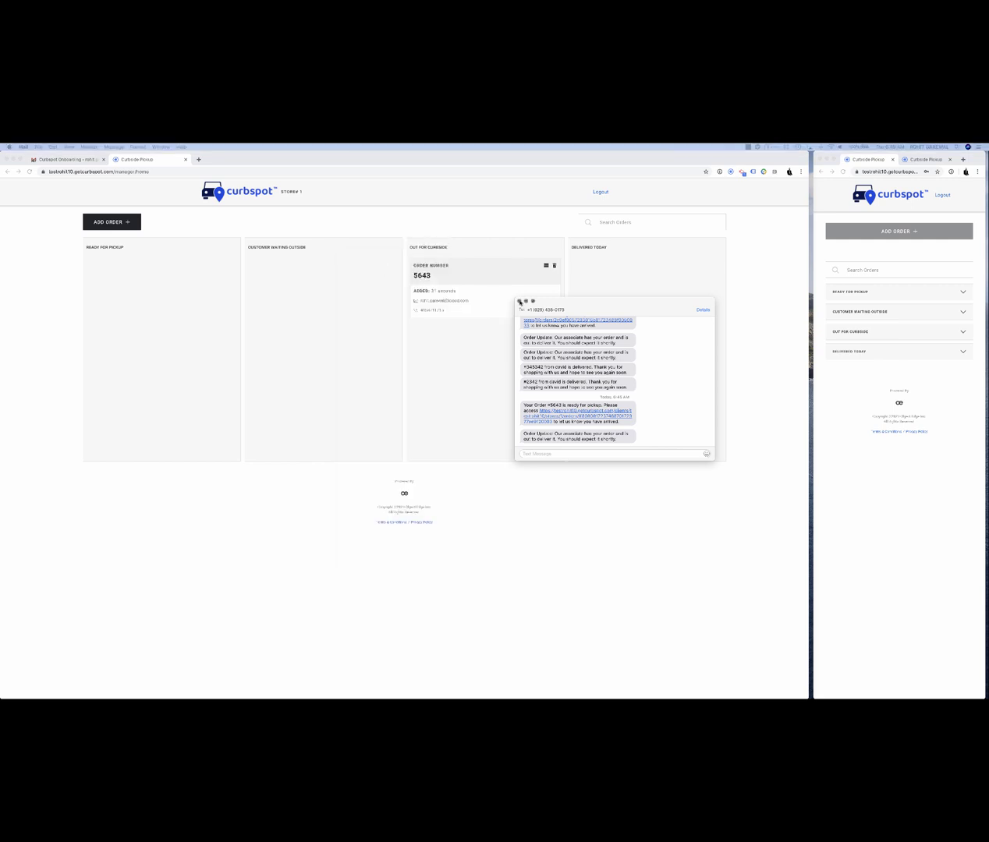
left_click(519, 301)
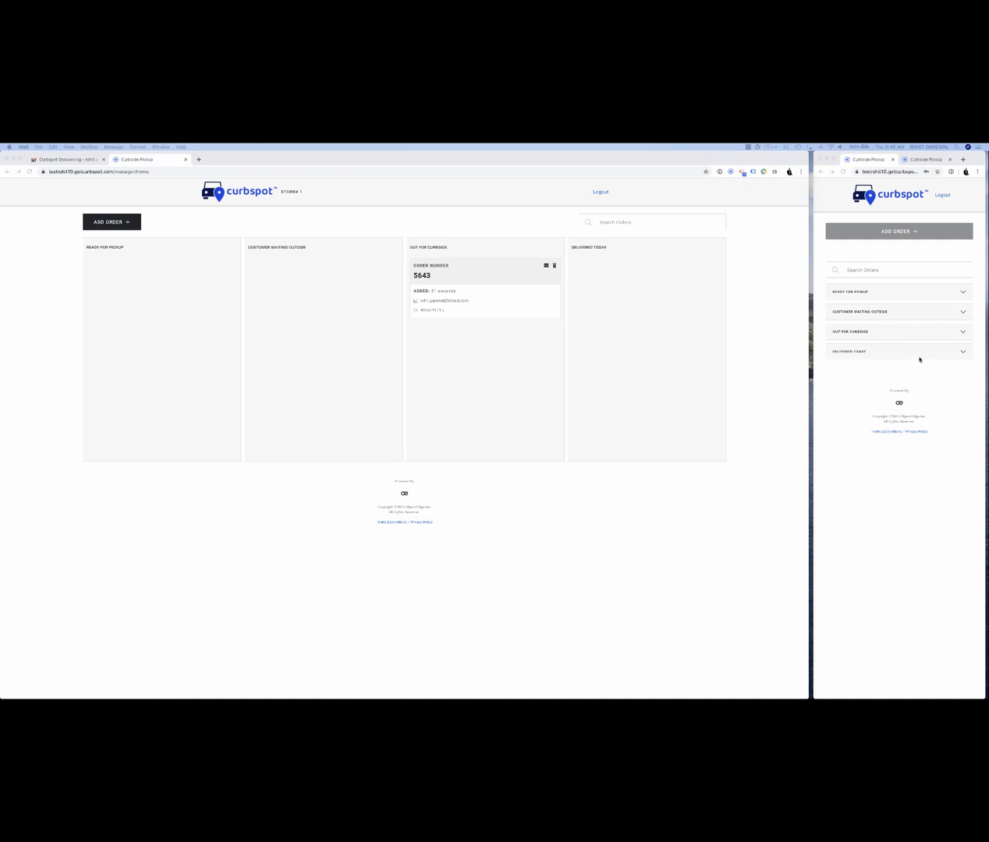
- In the mobile view, search 5643, expand Out for Curbside and choose Order Delivered
left_click(882, 274)
left_click(882, 273)
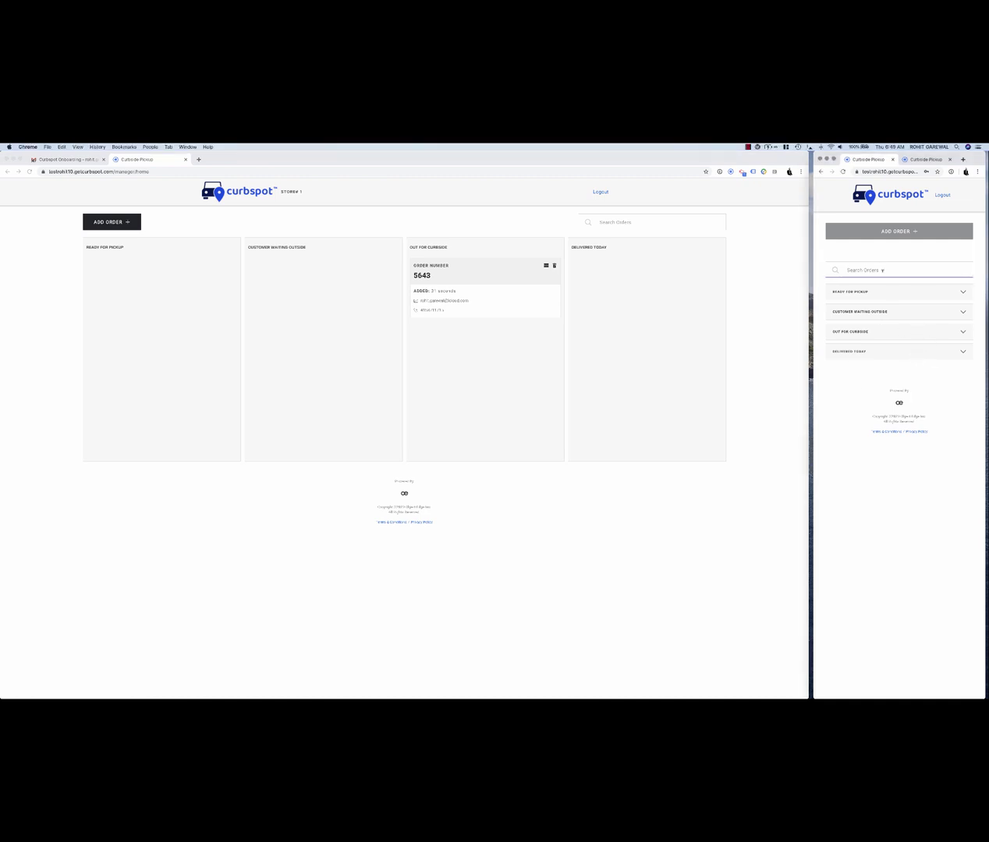
type("5643")
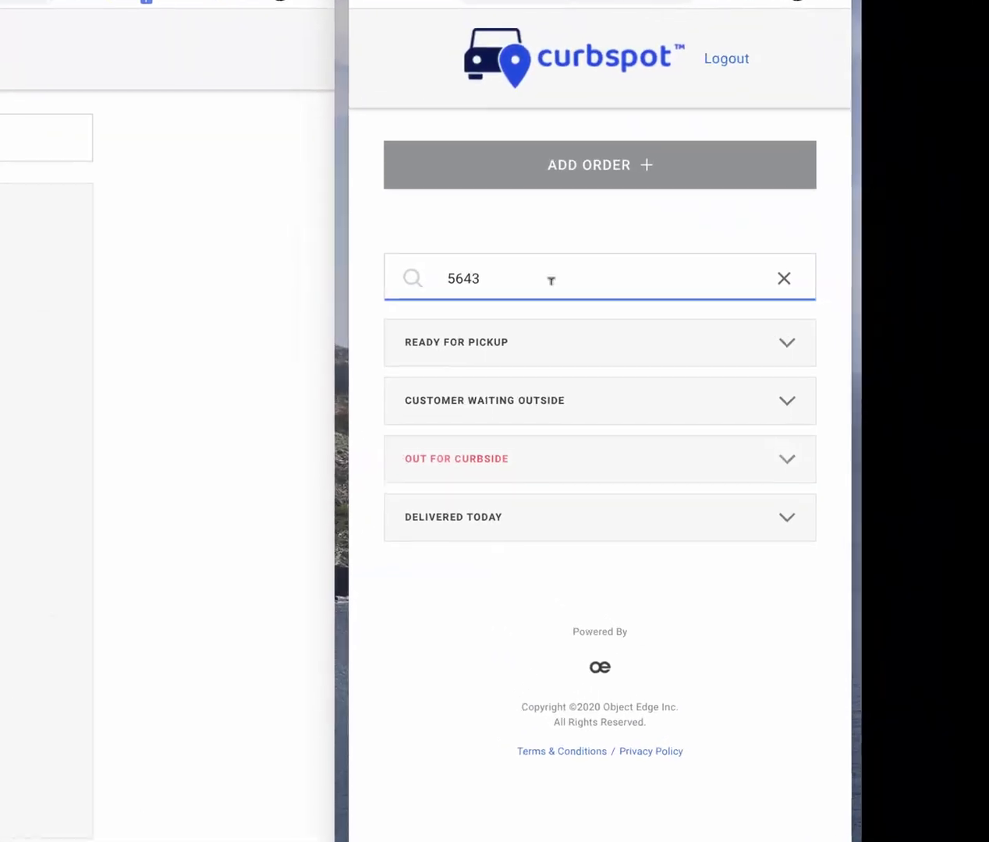
left_click(784, 279)
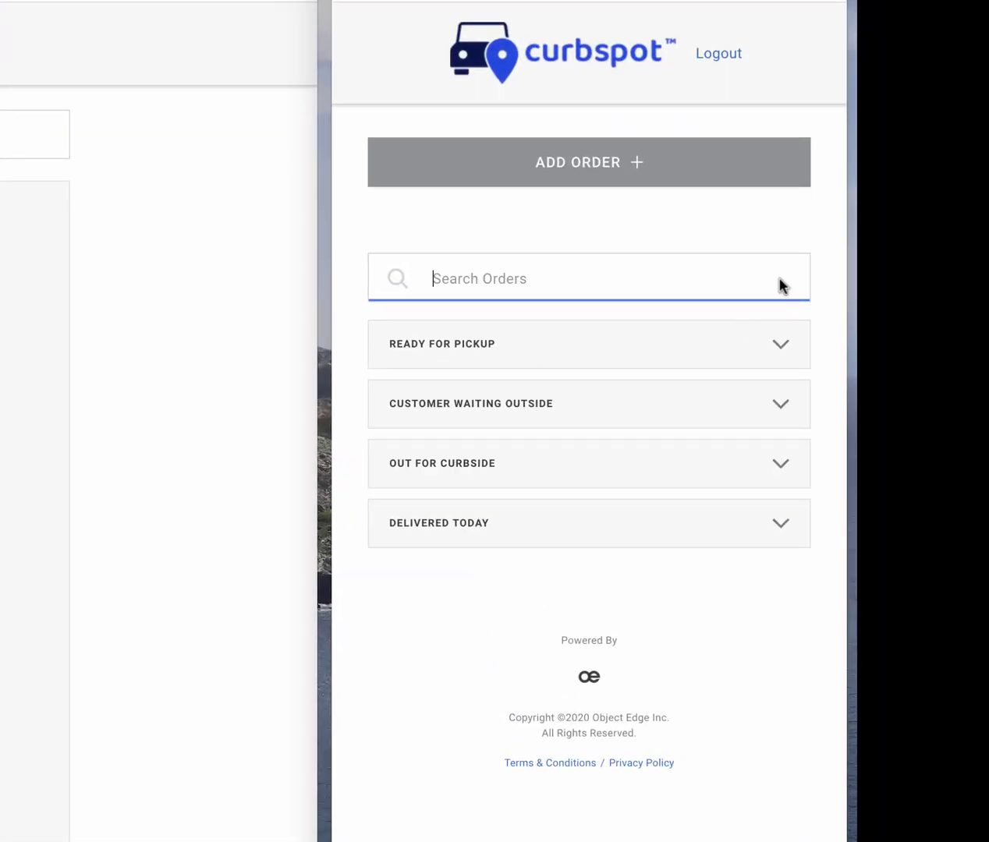
left_click(780, 465)
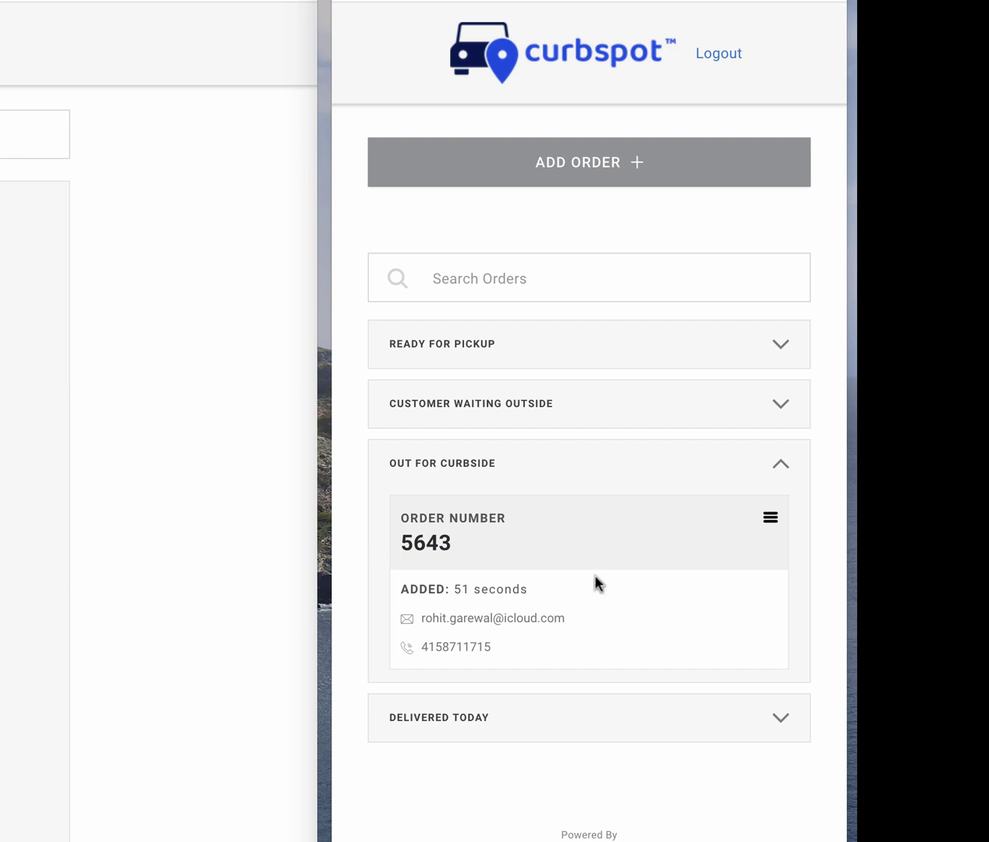
left_click(771, 518)
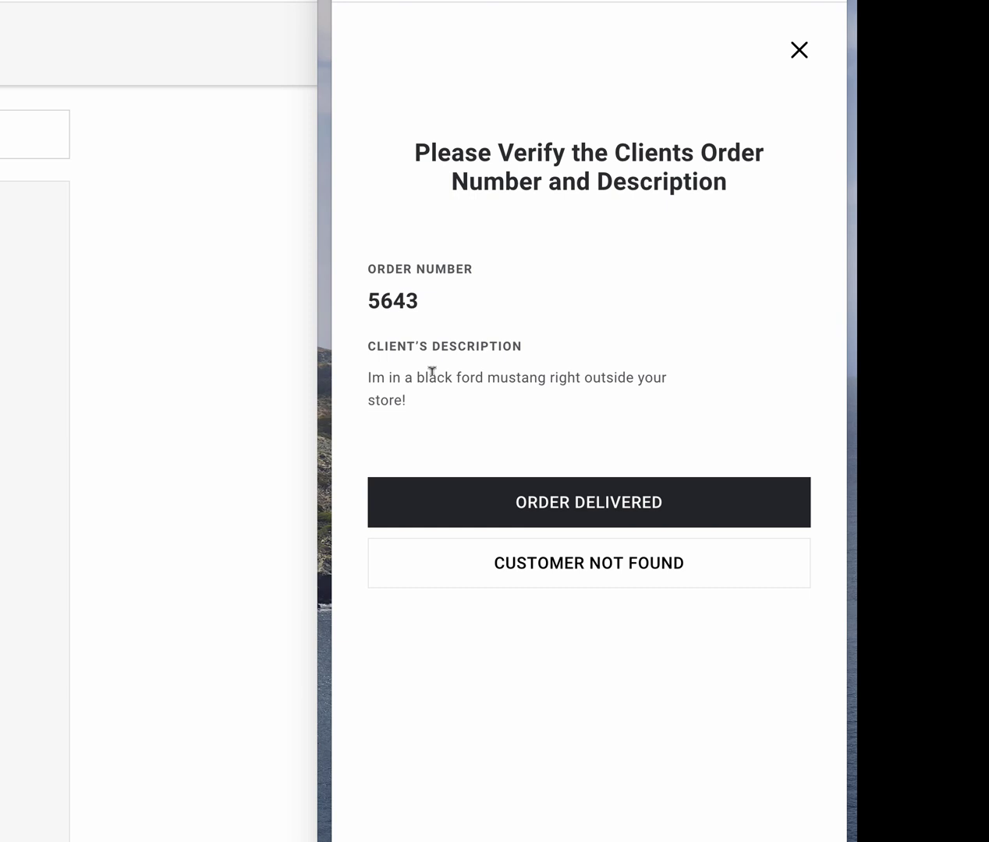
left_click(614, 508)
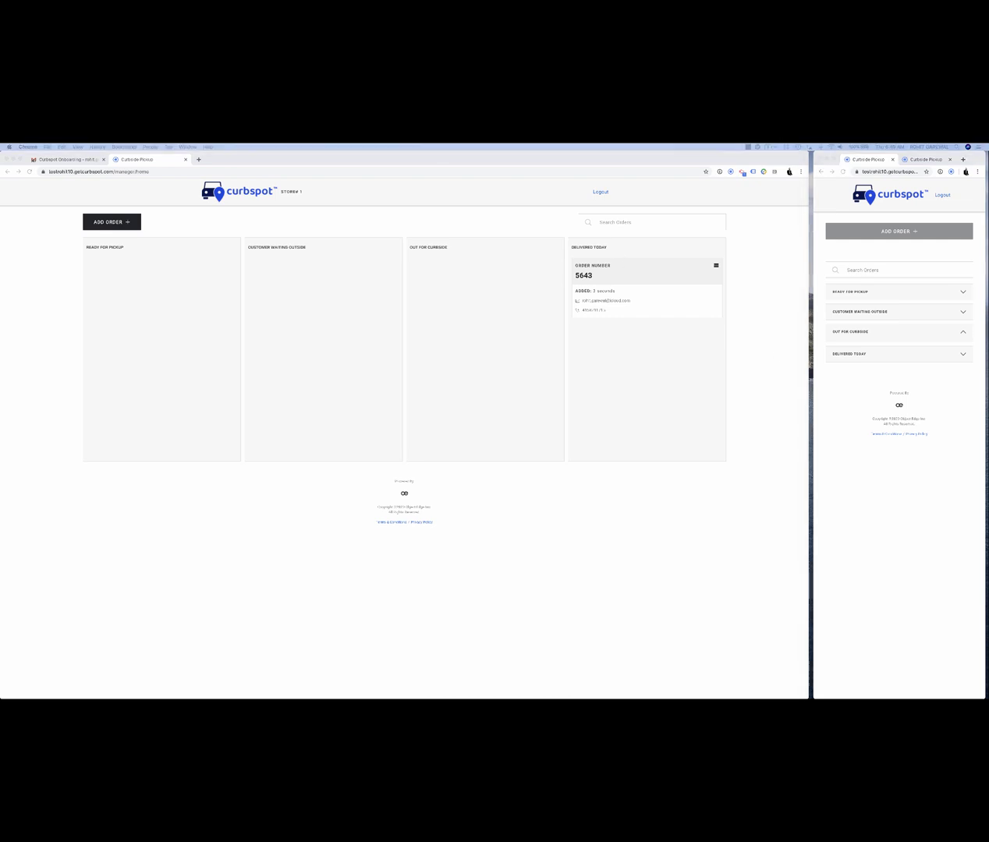
- Read order 5643's delivered text, close Messages and the thank-you email, and return to the board
key("super+Tab")
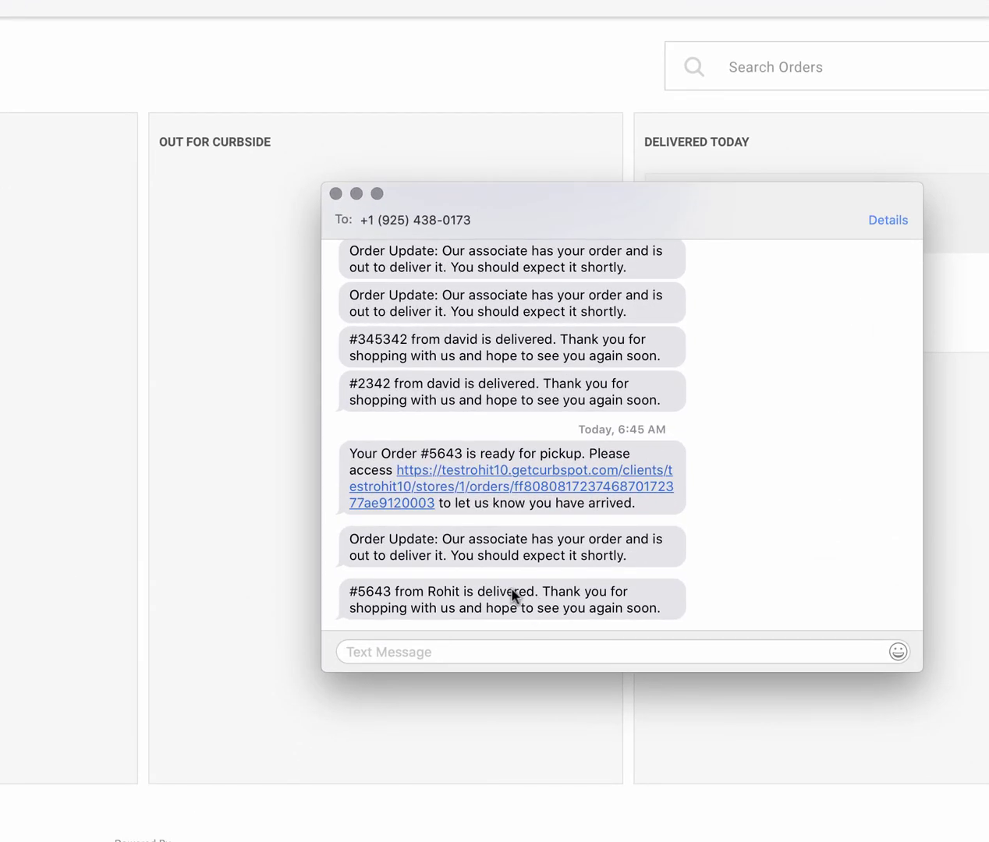
left_click(335, 194)
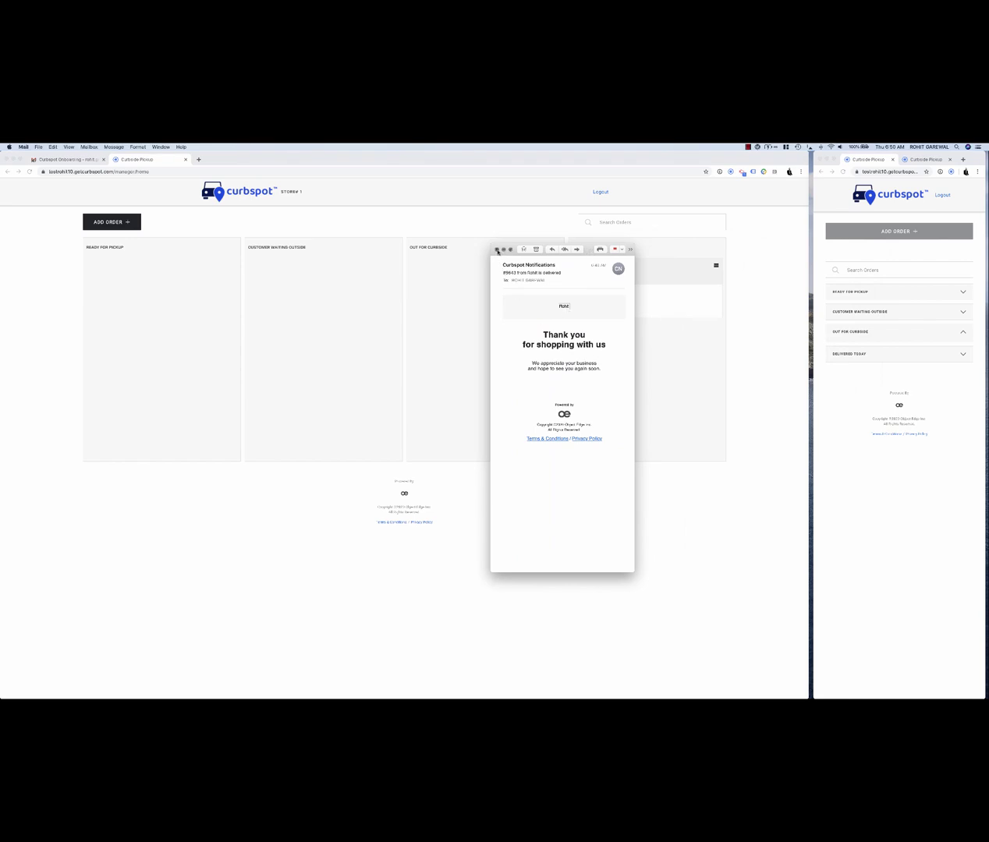
left_click(496, 250)
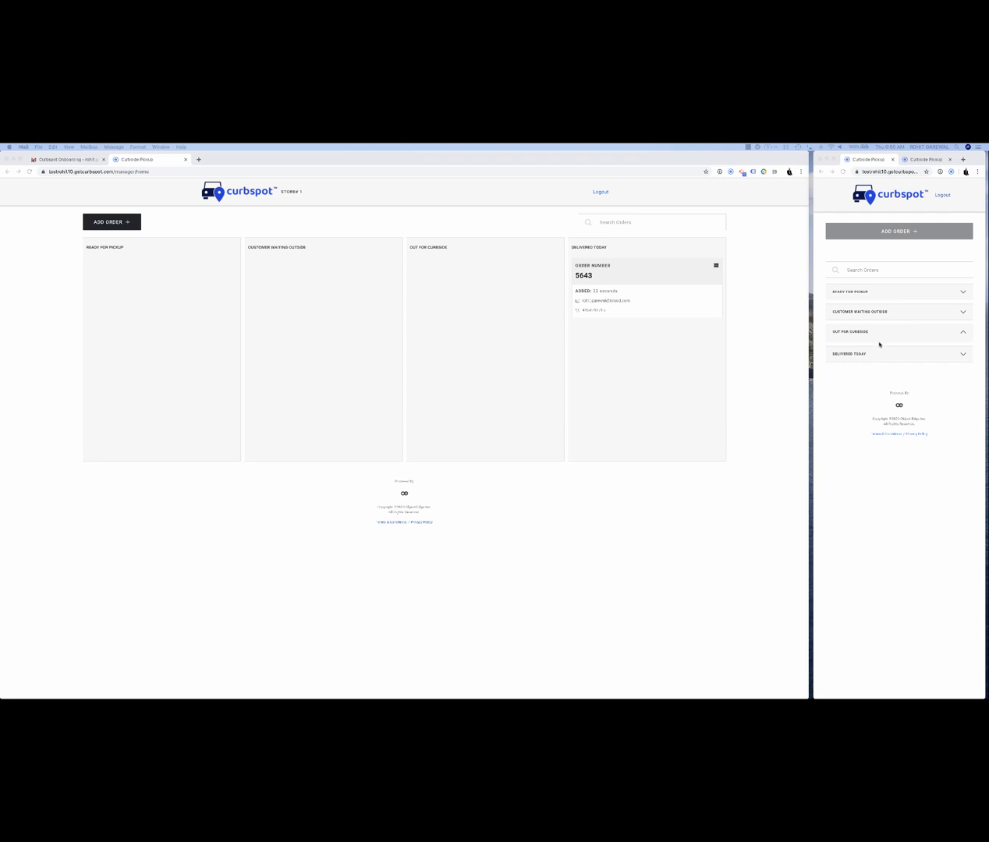
left_click(109, 223)
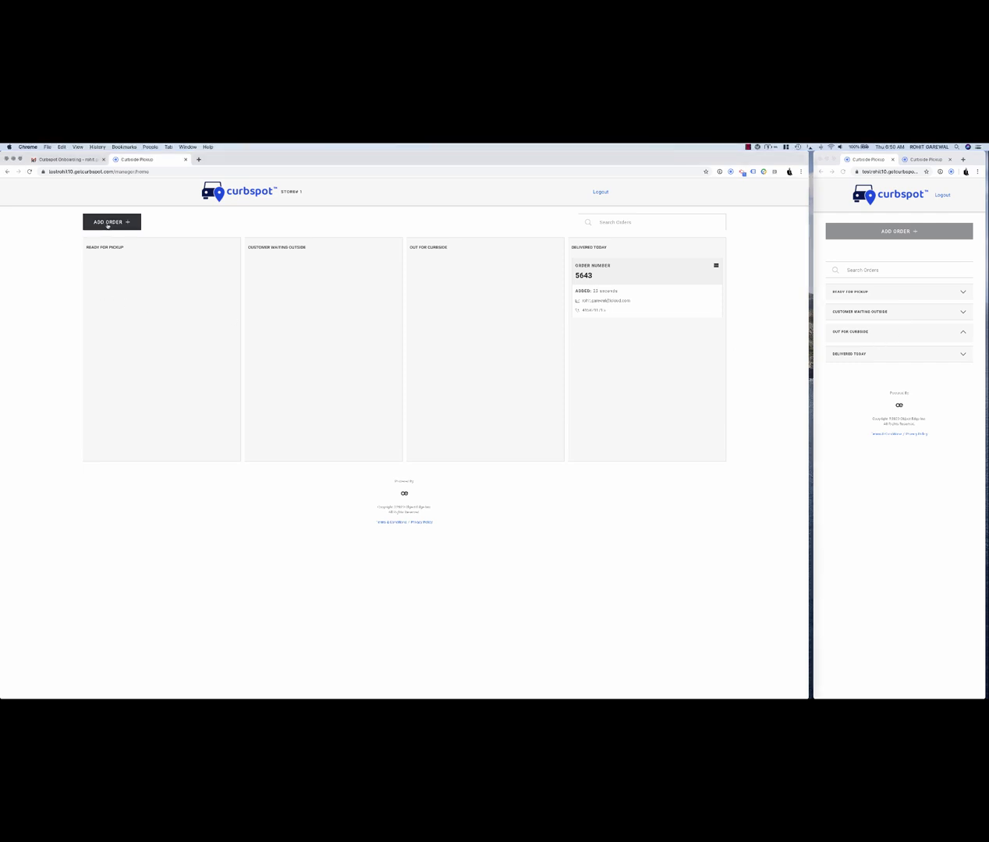
- Add order 5644 with the customer's email and phone number
left_click(114, 224)
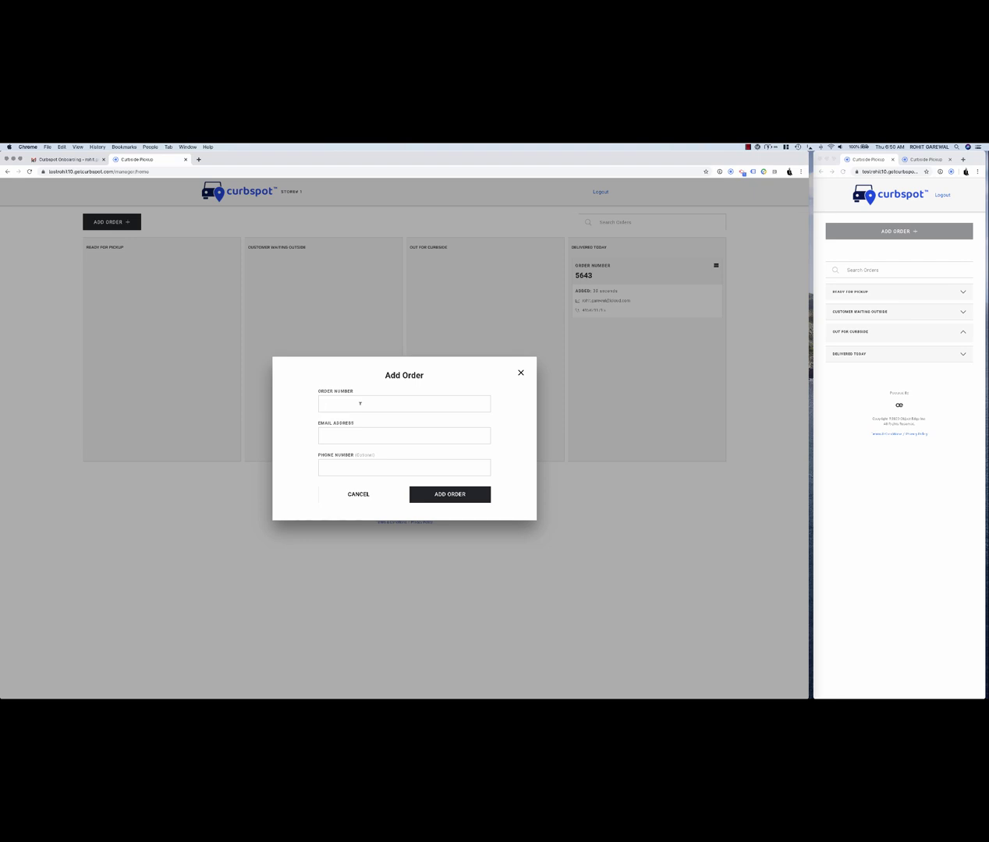
type("5644")
left_click(355, 432)
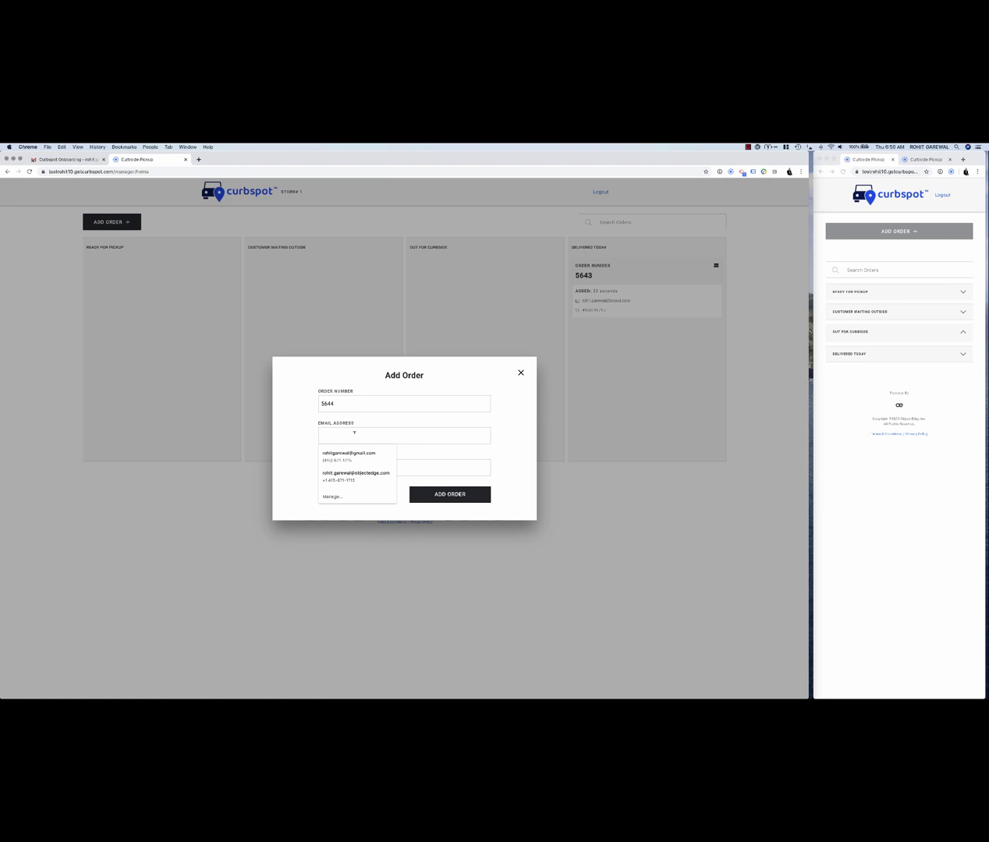
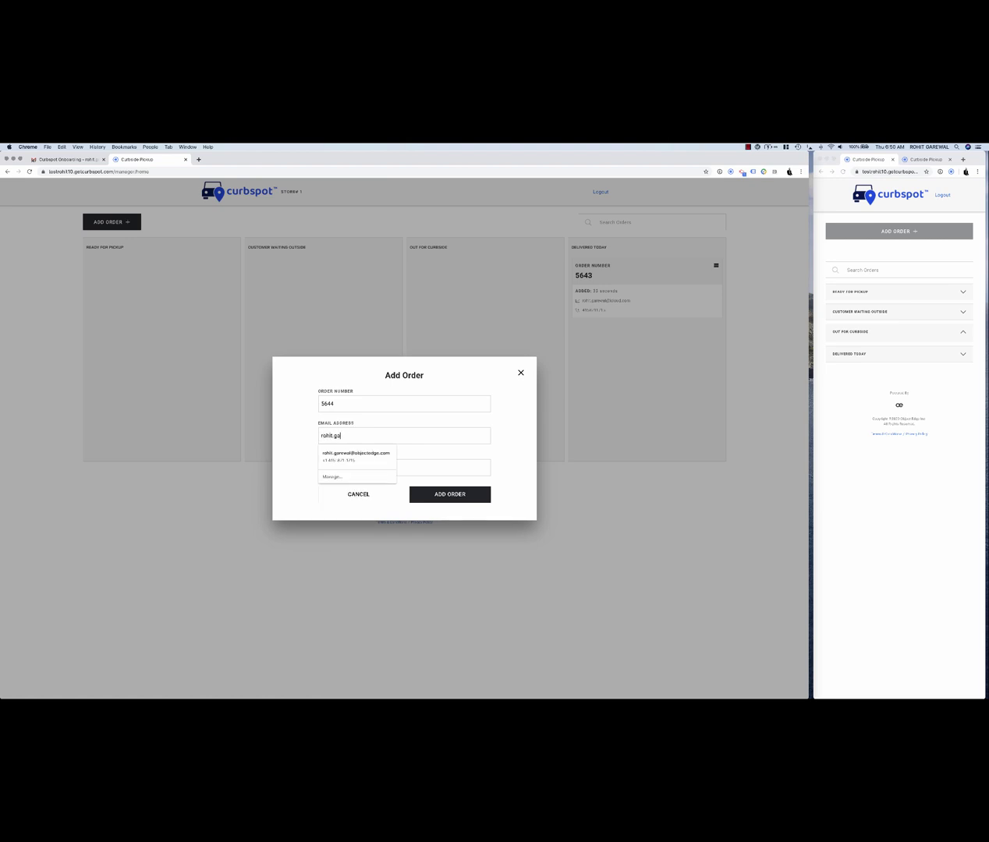
key("Tab")
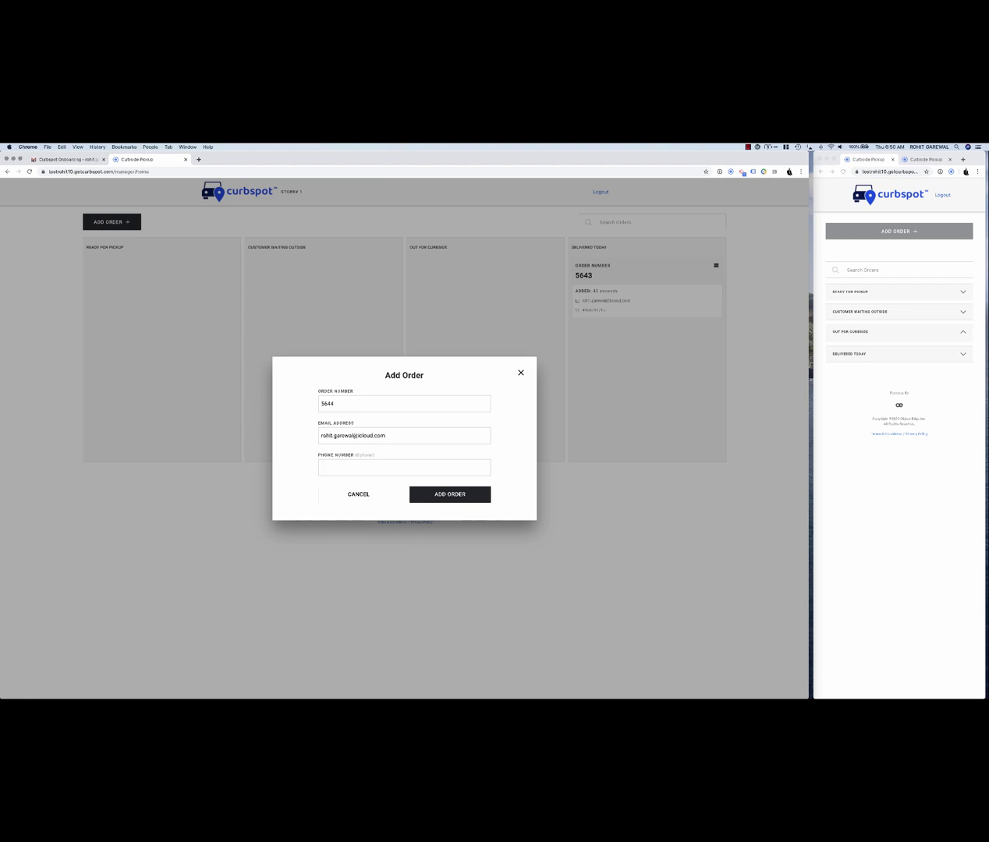
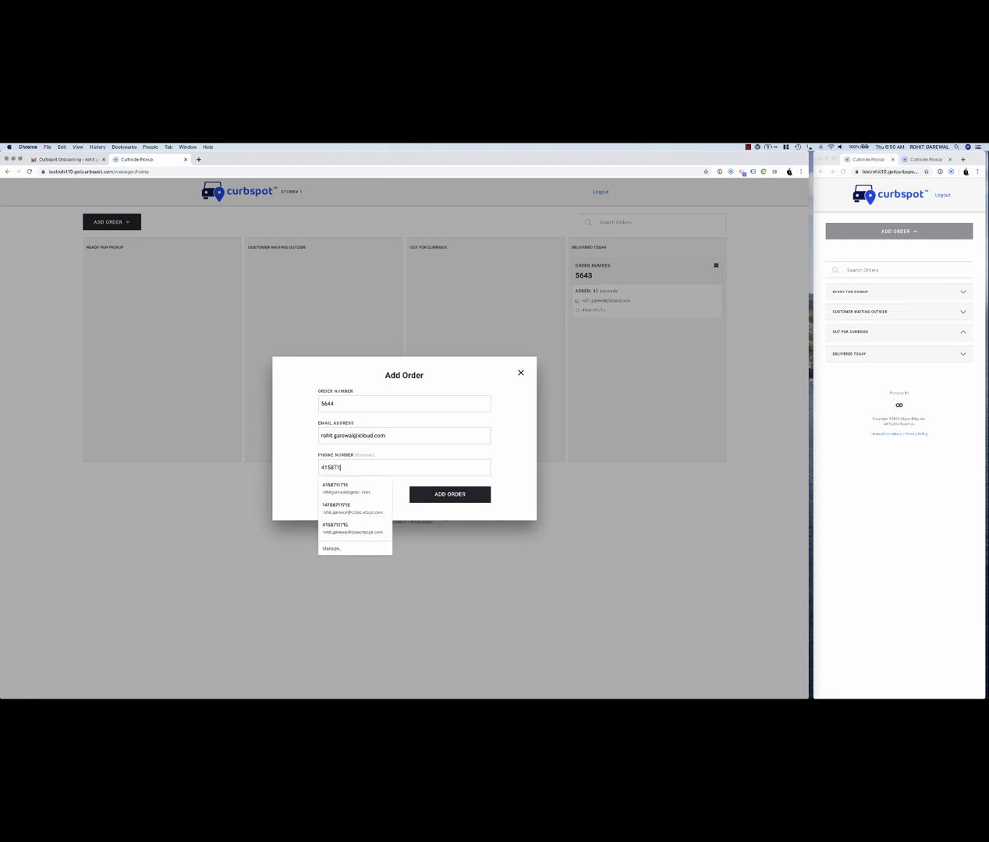
left_click(288, 484)
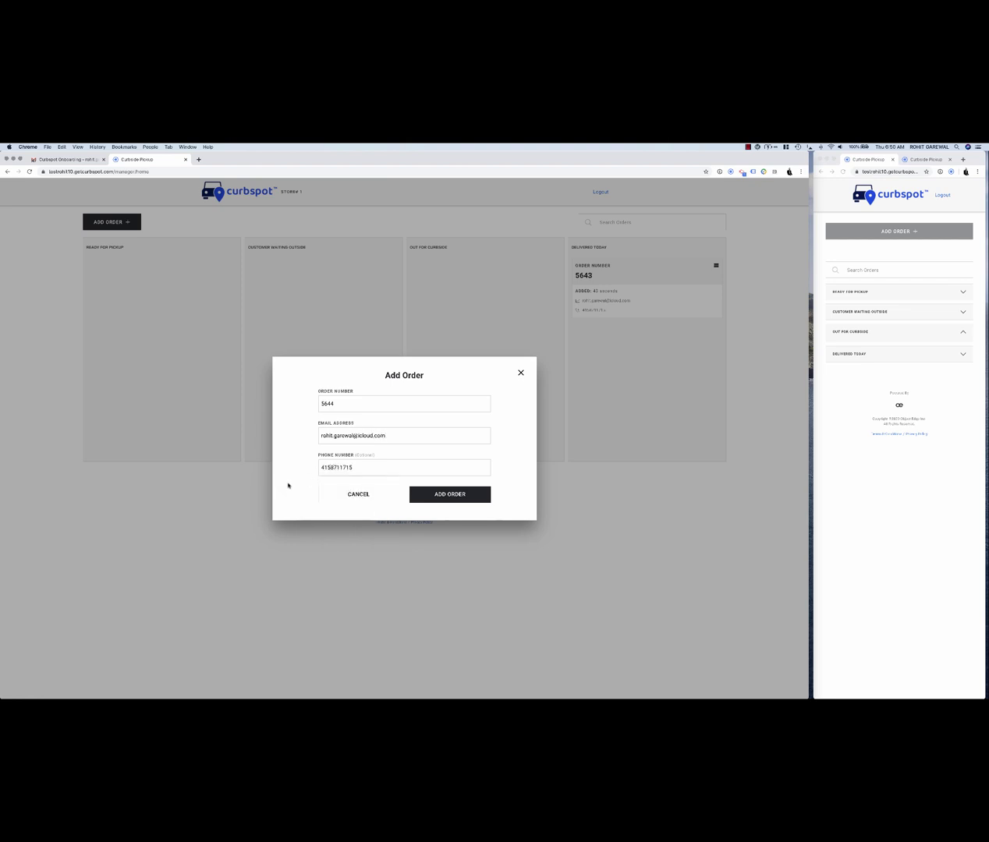
left_click(455, 495)
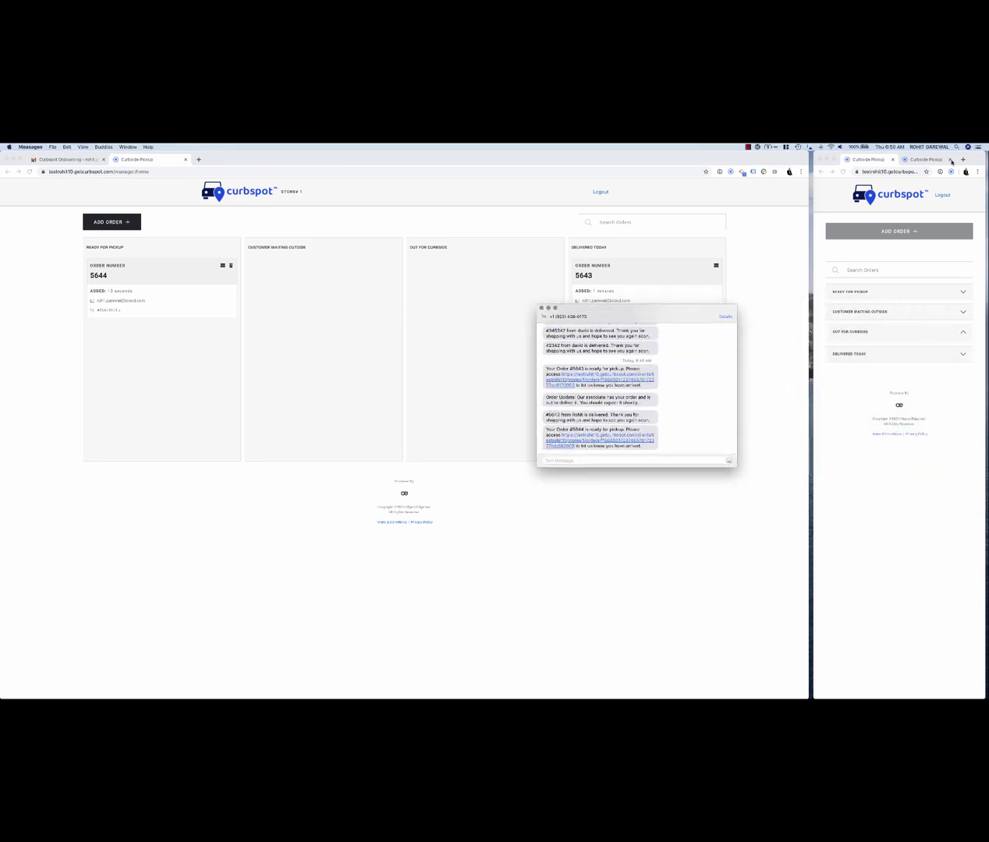
- Close the old customer tab and open order 5644's arrival page from the Messages link
left_click(949, 160)
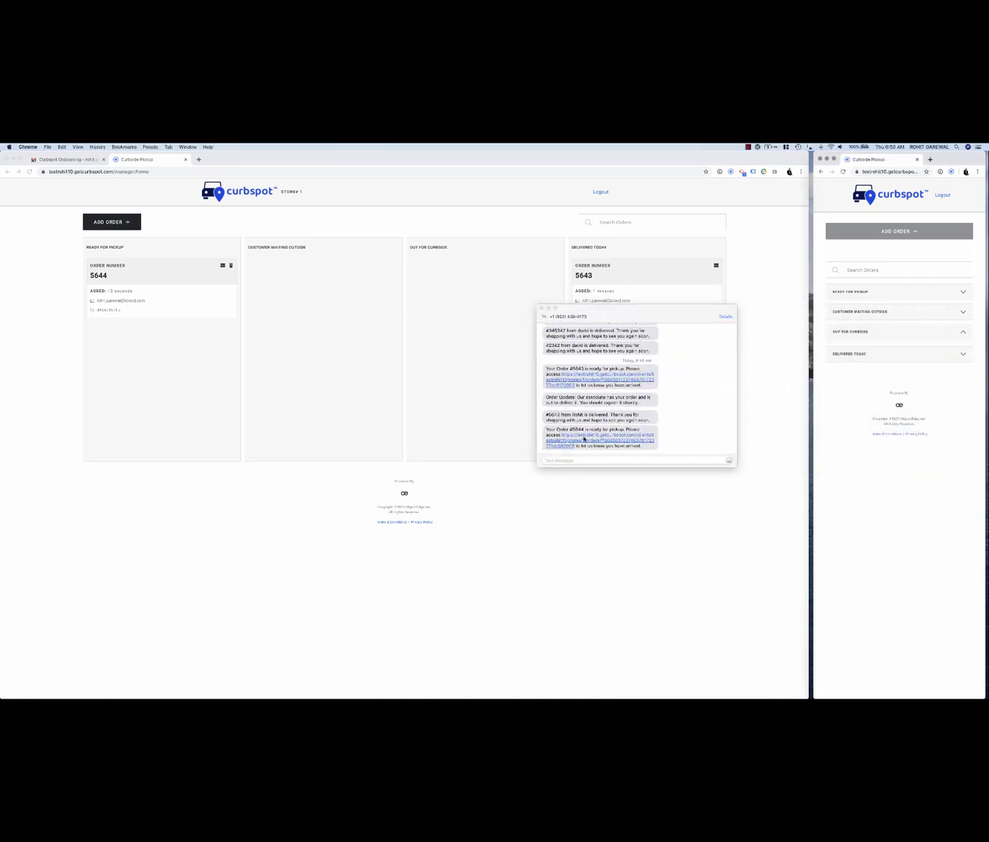
scroll(581, 434, "down", 1)
left_click(574, 442)
left_click(574, 442)
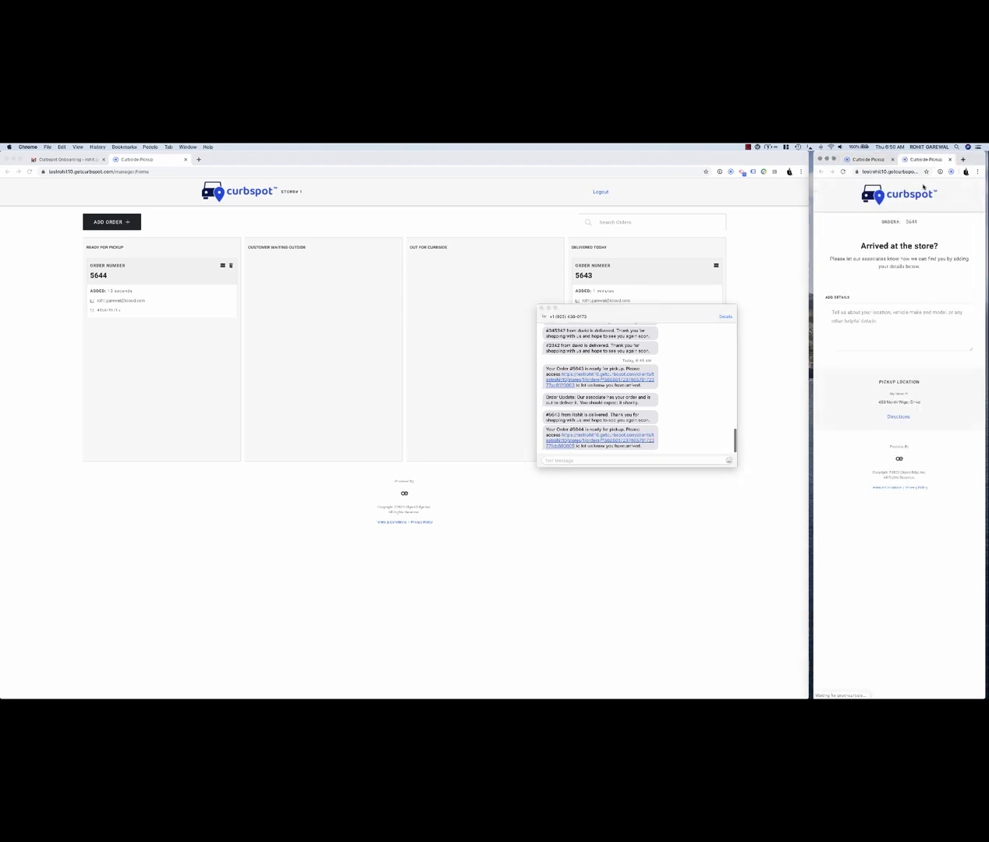
- Check in order 5644 with the note 'im back! Still in the black ford mustang, this time im across the street :)'
left_click(906, 330)
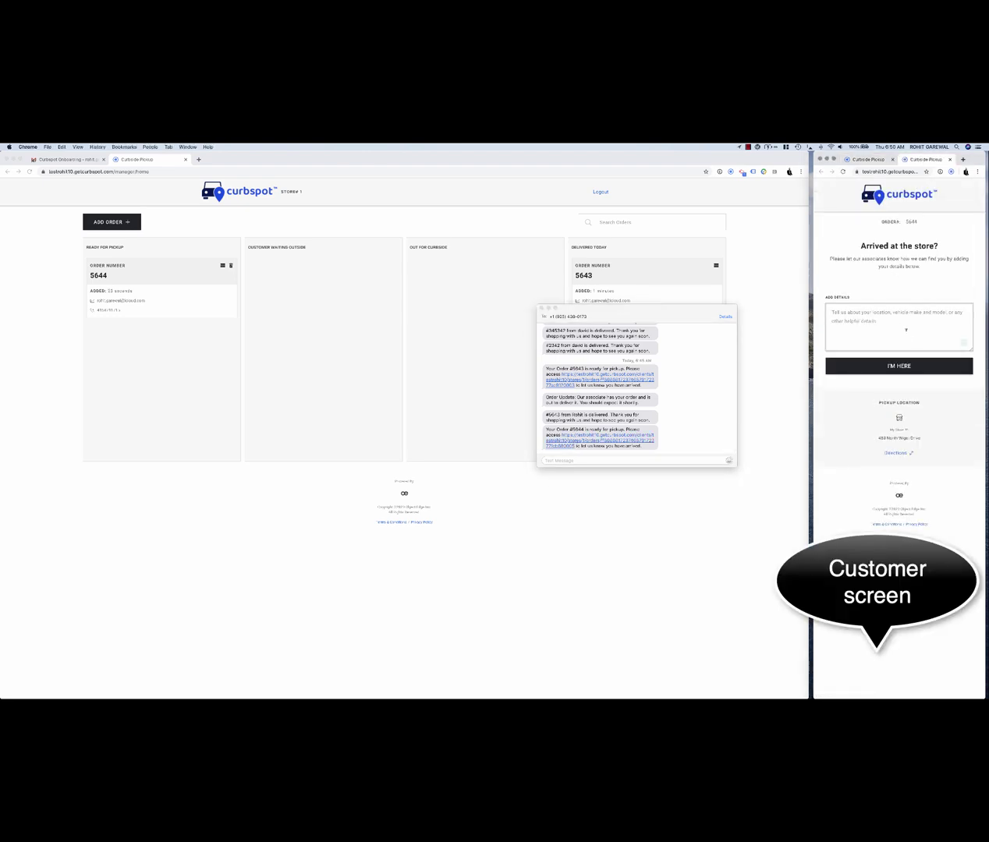
type("im back! Still in the black ford mustang, this time I im across")
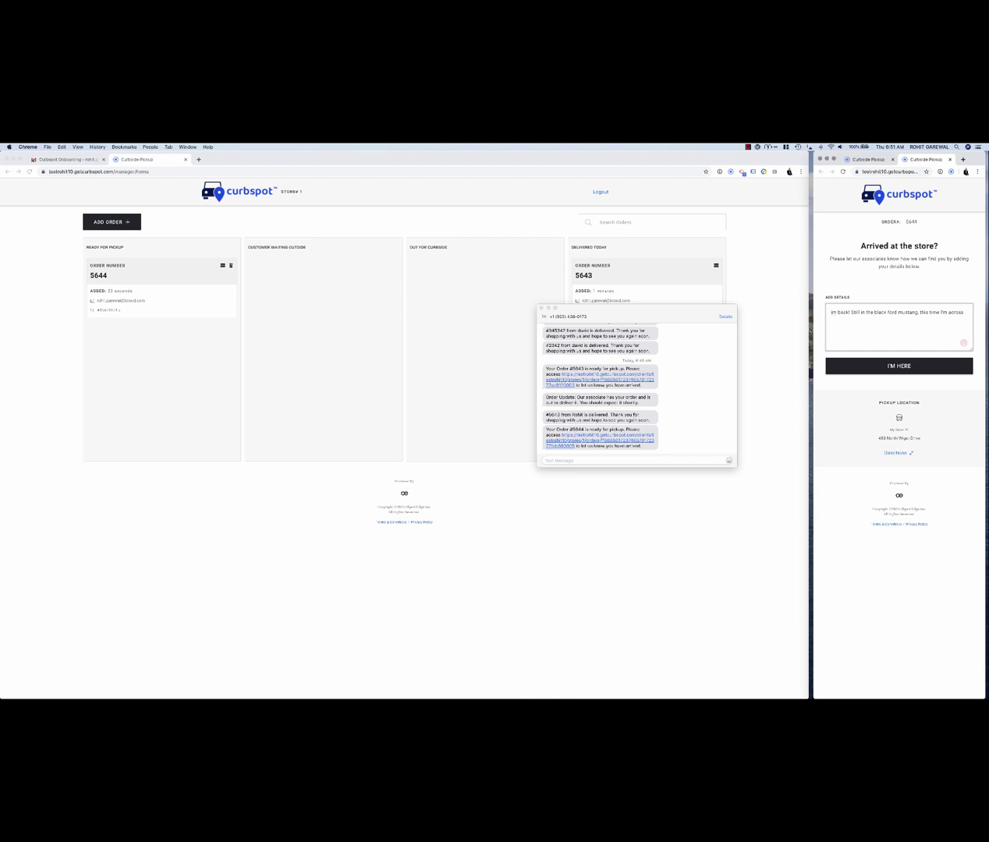
type(" the street :)")
left_click(899, 366)
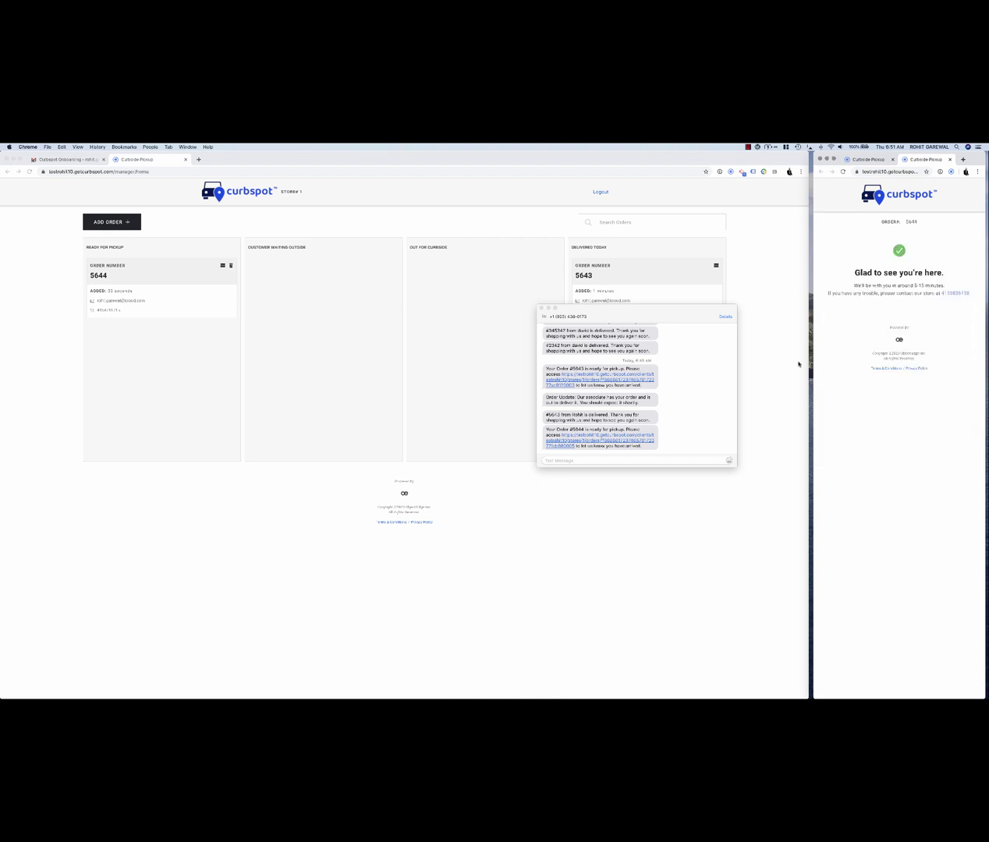
left_click(656, 314)
key("super+m")
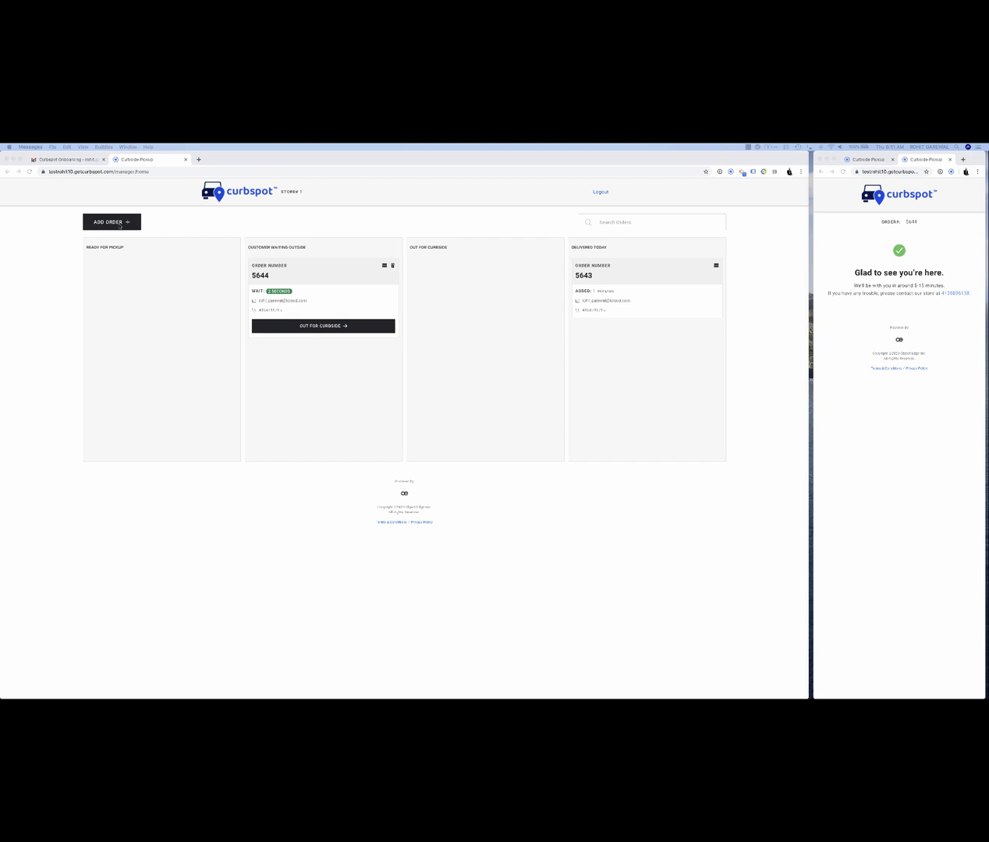
- Create order 5645, entering the customer's e-mail address and phone number, and save it
left_click(117, 223)
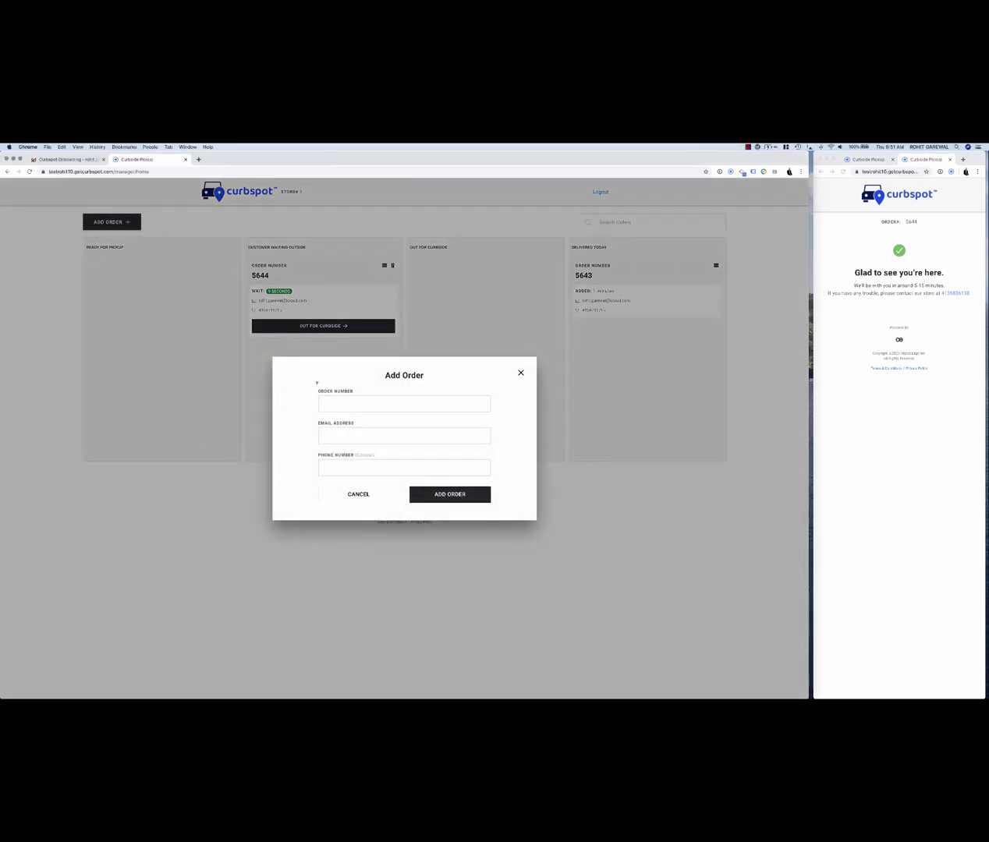
left_click(360, 401)
type("5645")
key("Tab")
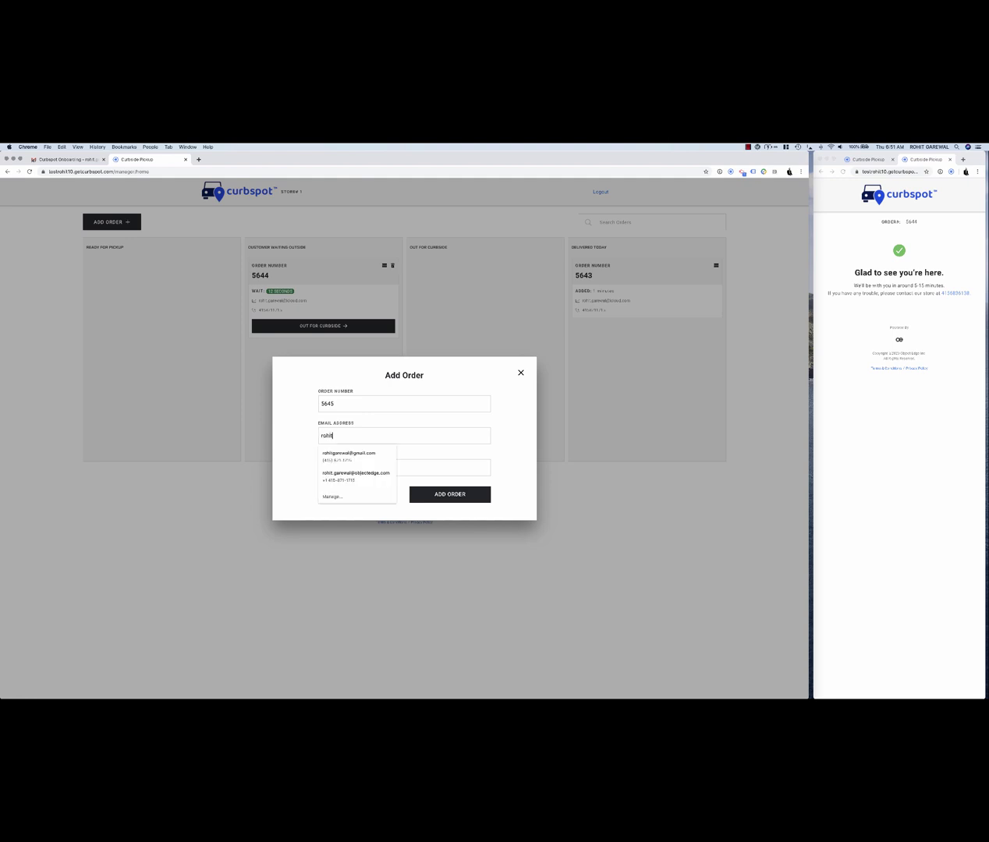
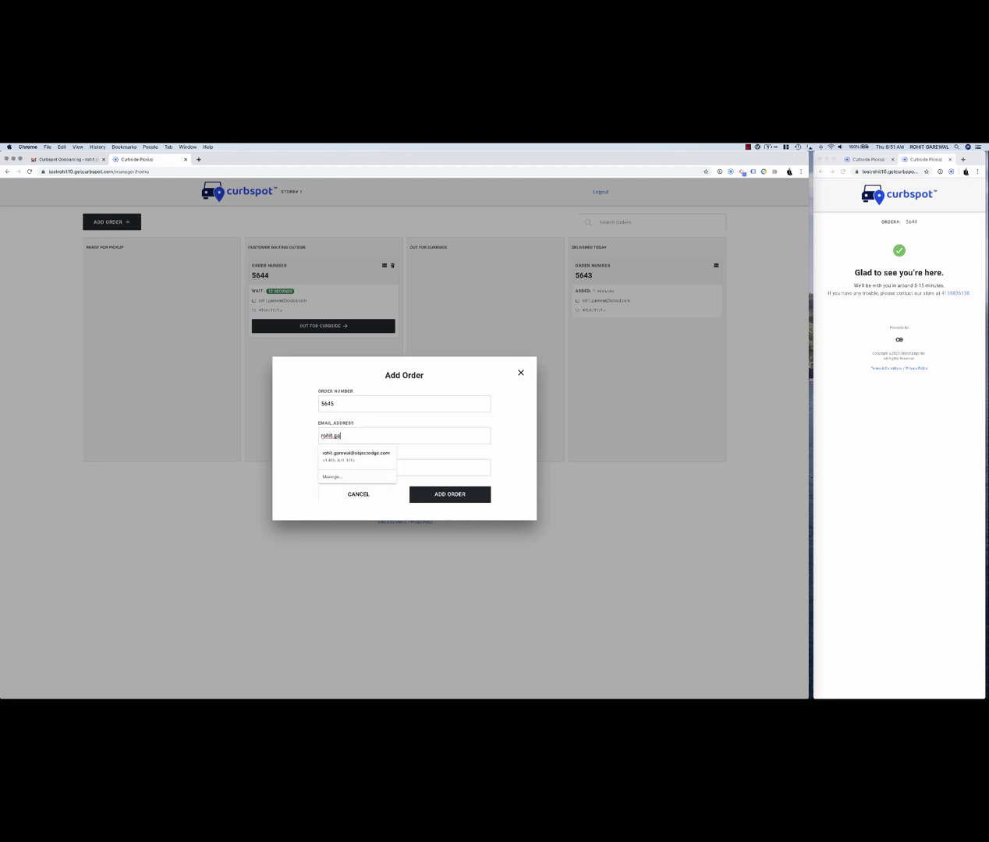
key("Tab")
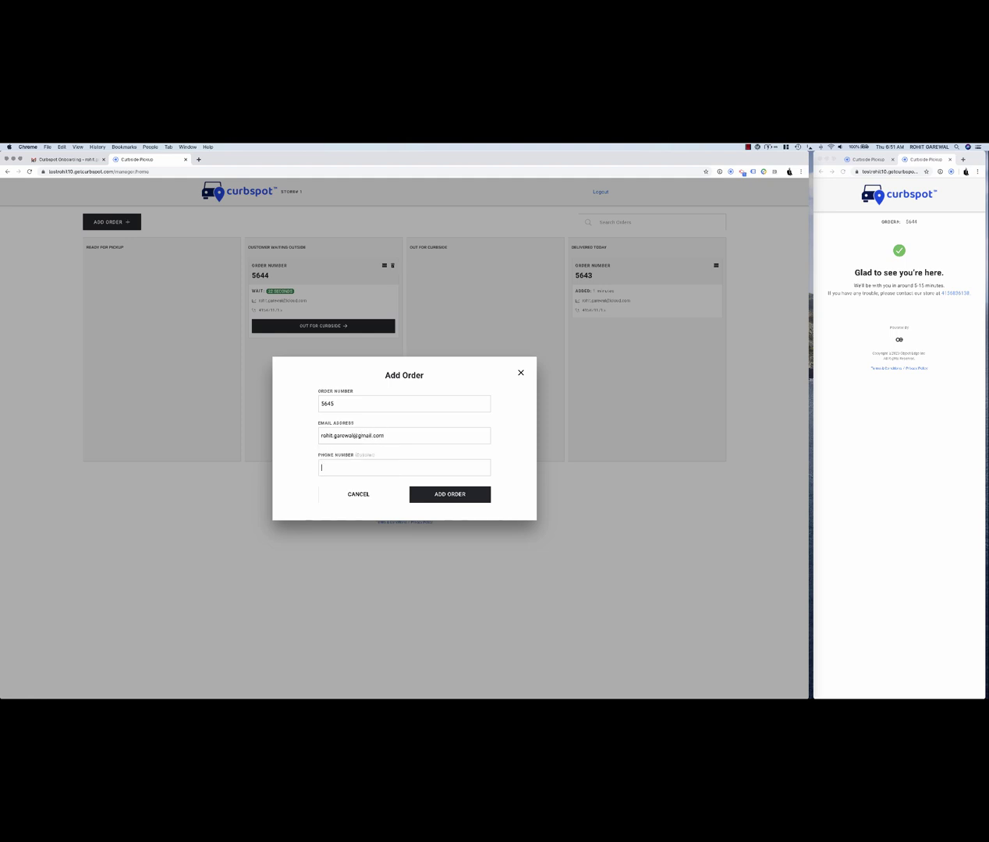
scroll(399, 452, "up", 5)
scroll(384, 392, "down", 5)
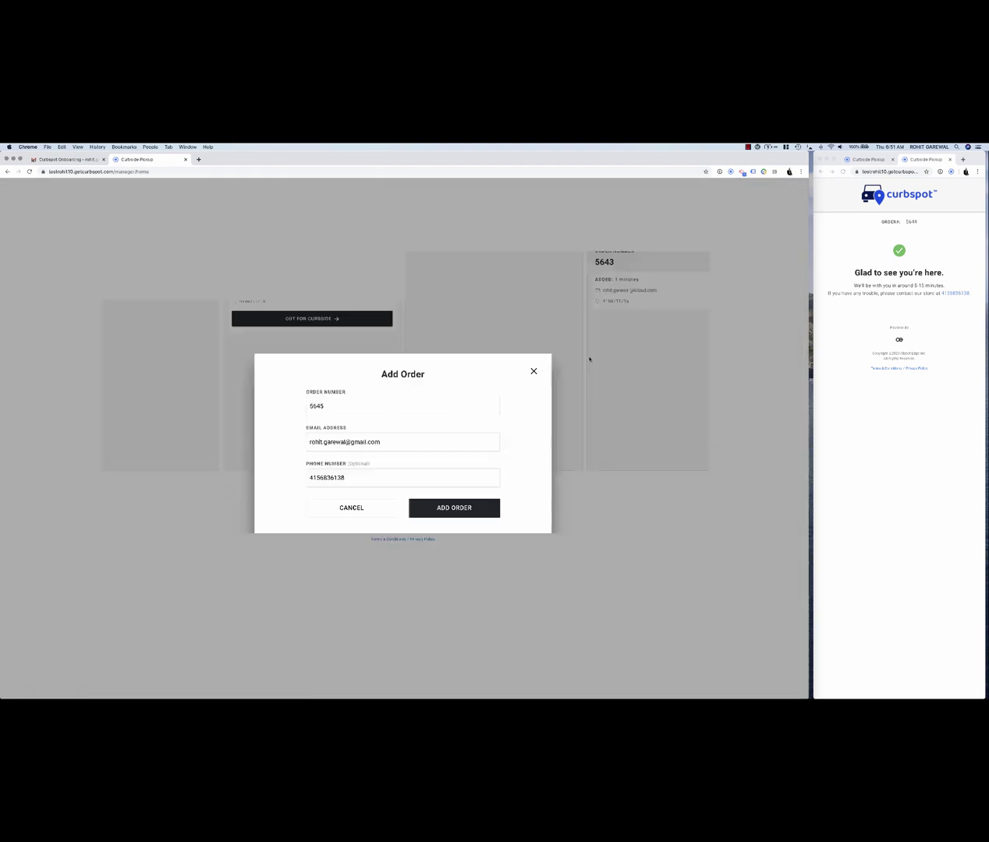
left_click(460, 496)
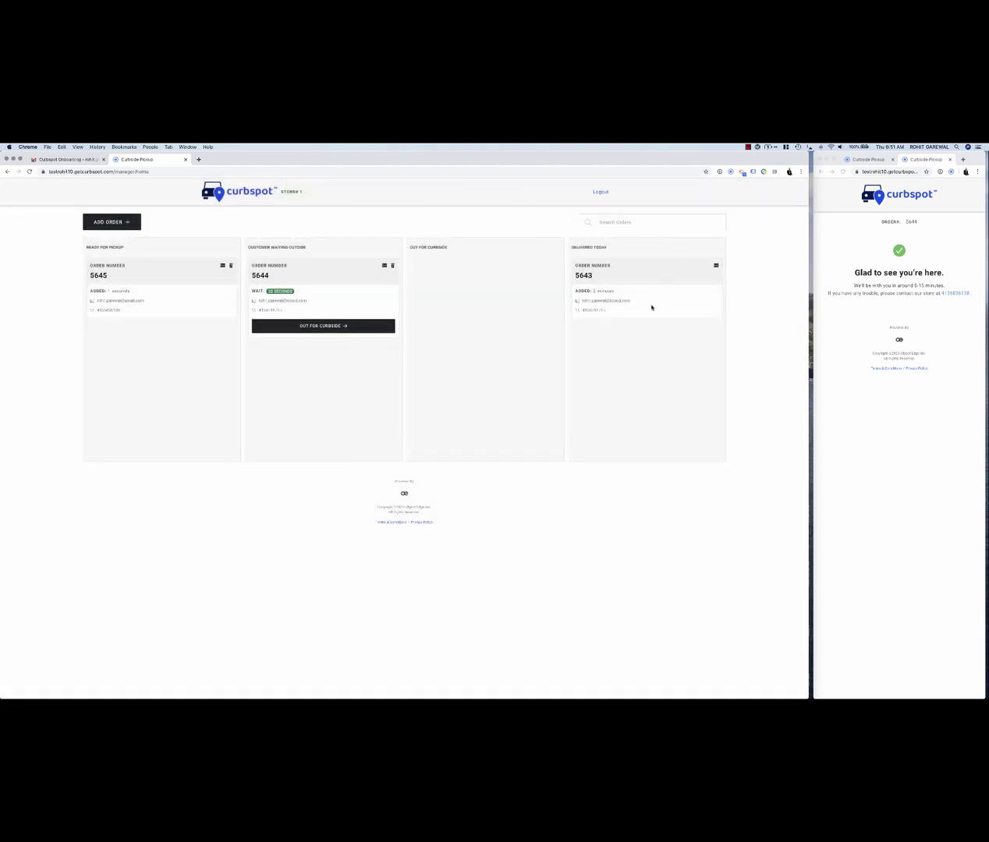
- Send order 5644 Out for Curbside, confirm with OKAY, and close the customer check-in tab
left_click(334, 326)
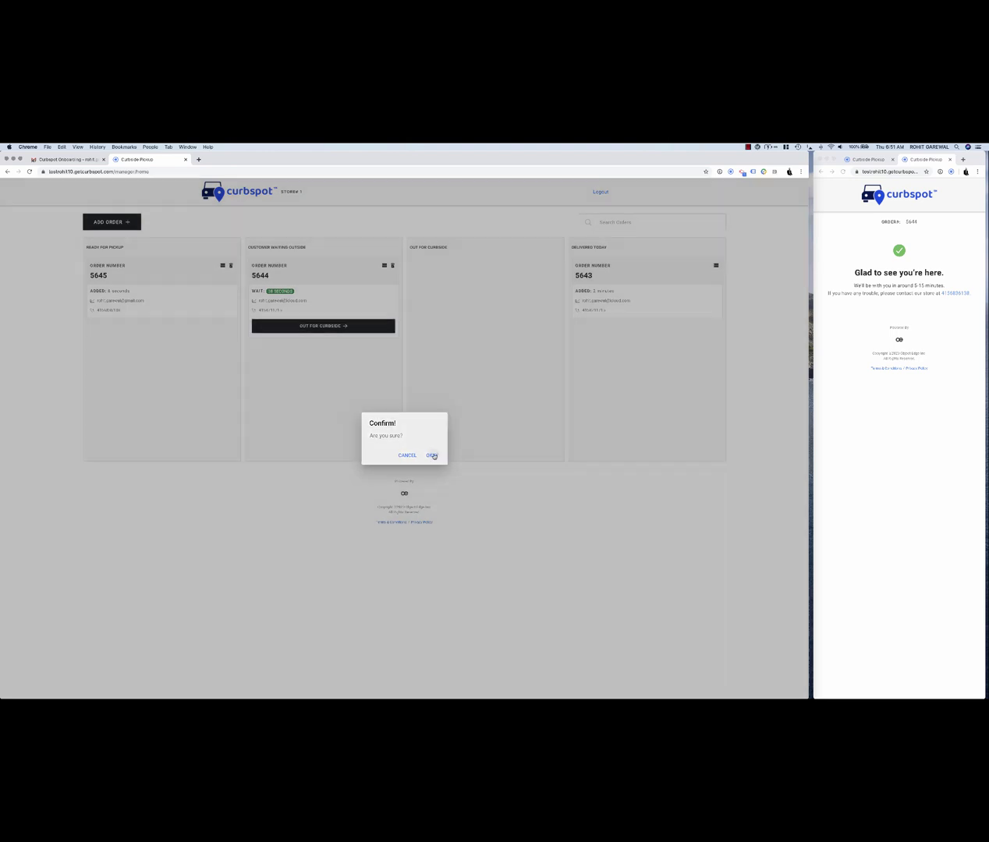
left_click(432, 455)
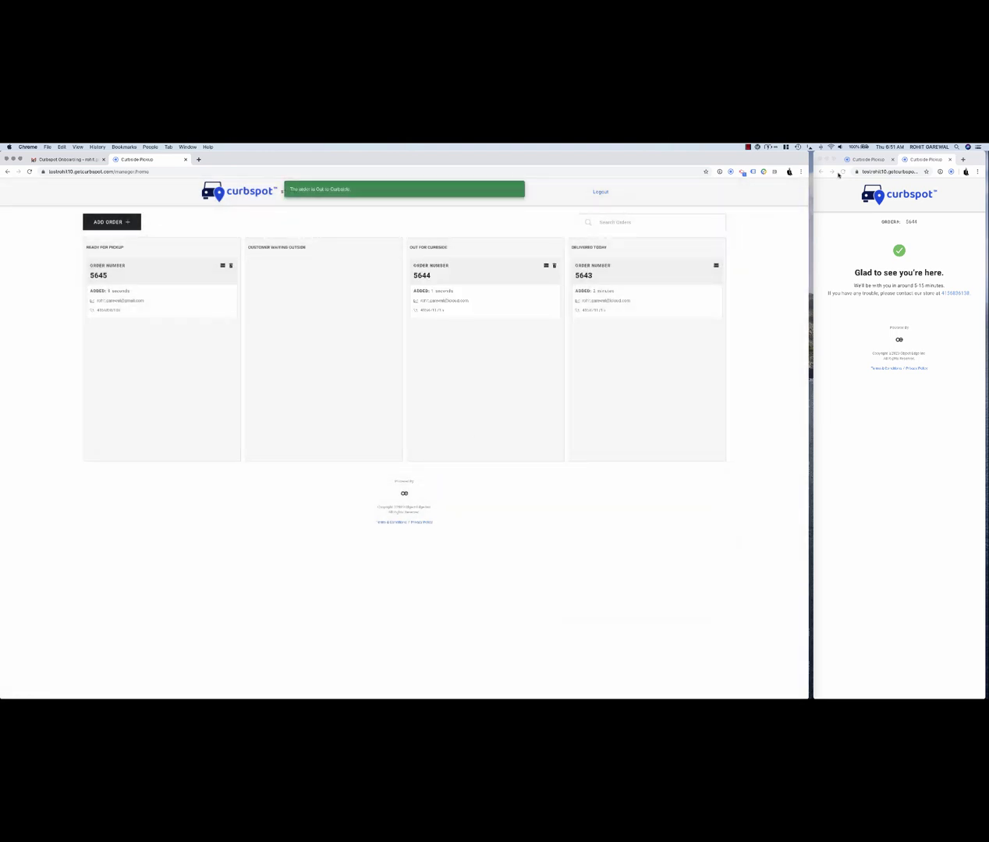
left_click(949, 160)
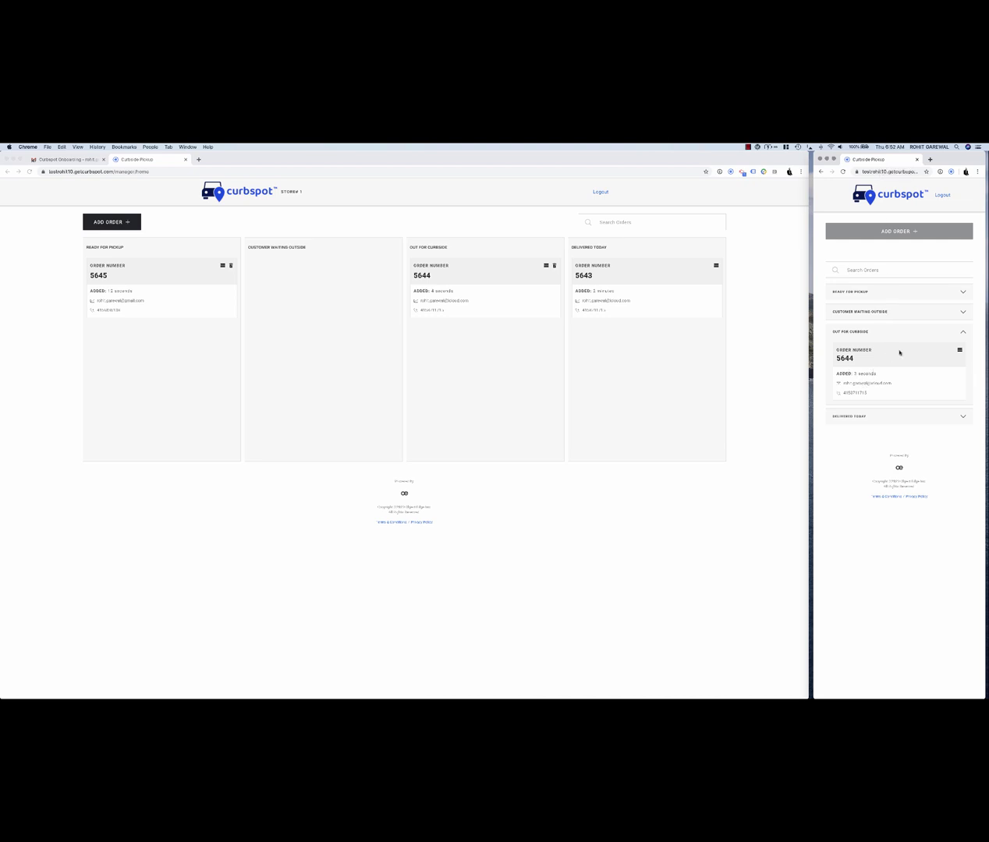
- Mark order 5644's customer as not found, then open the re-entry link from the latest text
left_click(959, 352)
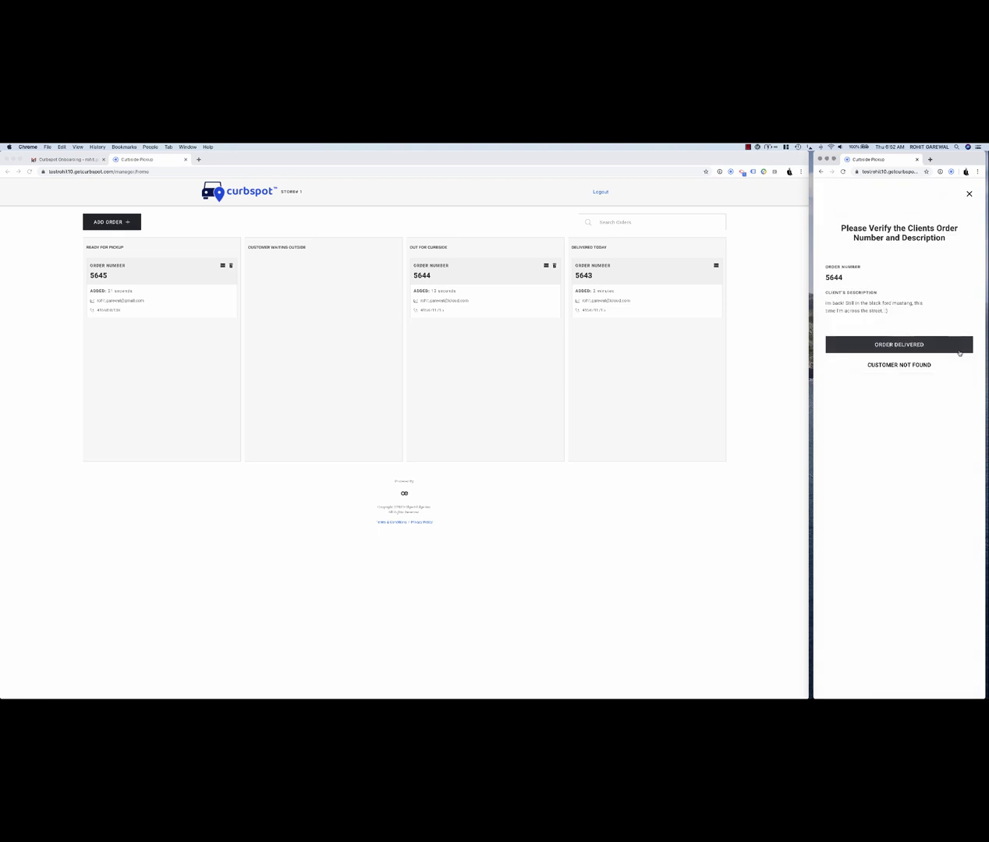
left_click(900, 367)
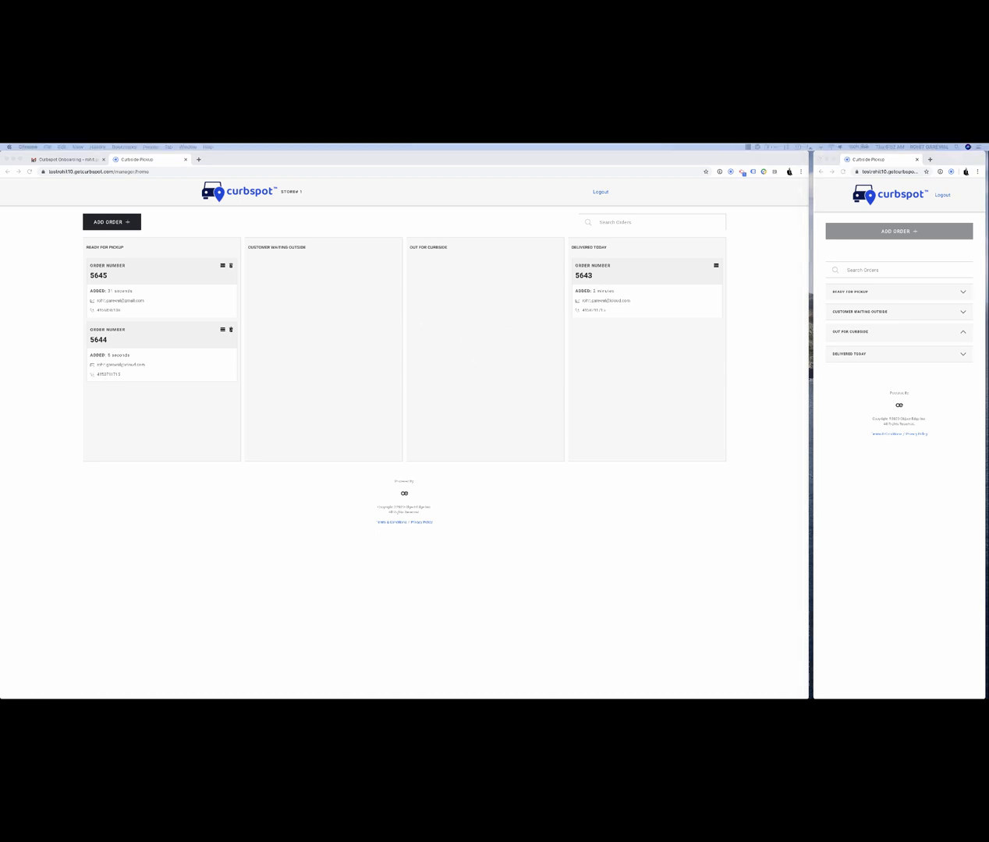
key("super+Tab")
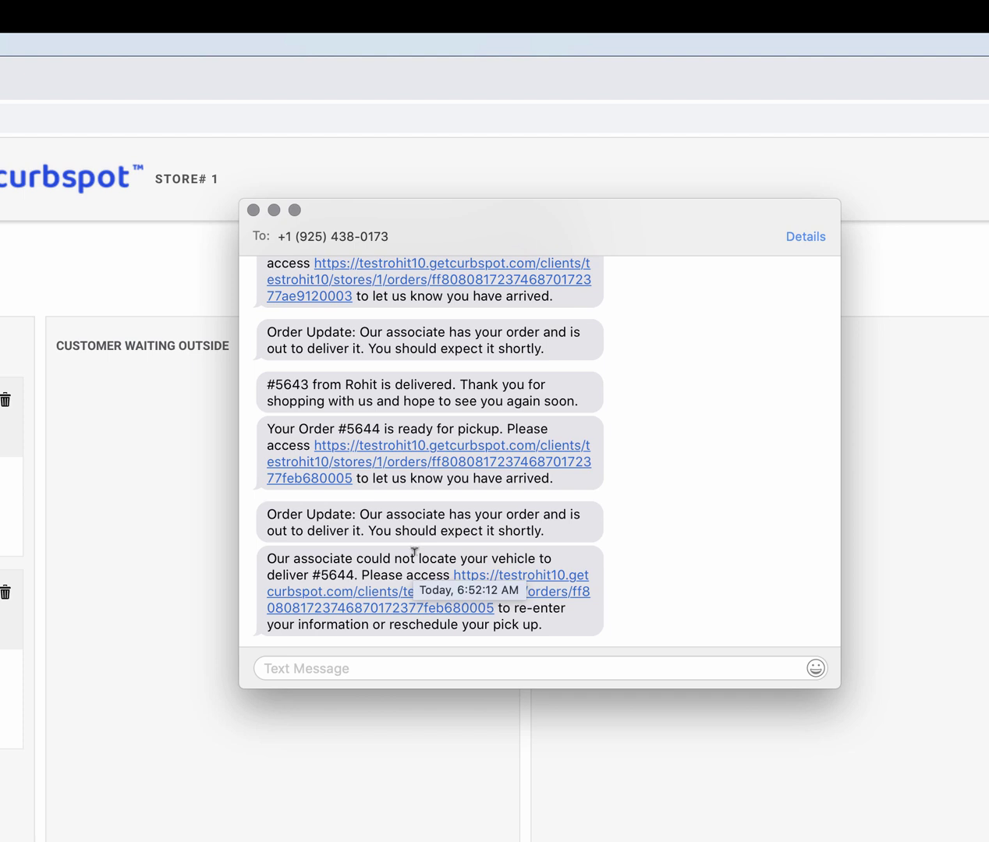
left_click(362, 608)
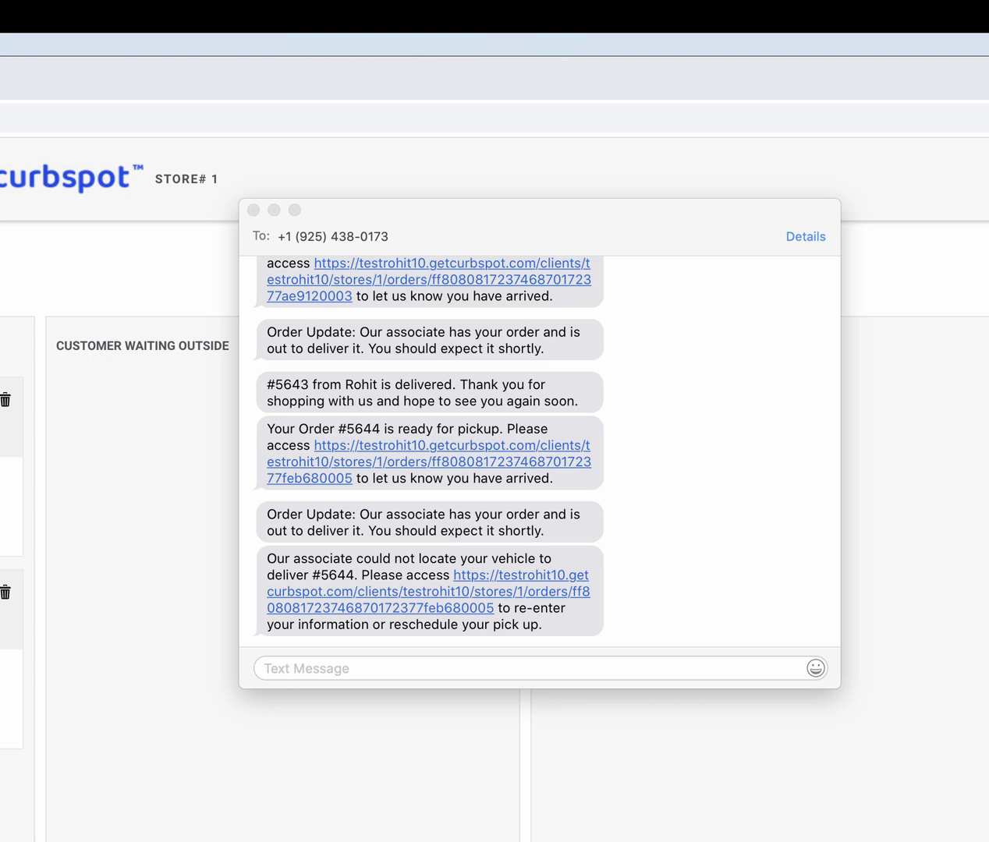
- Resubmit 5644's details with the note 'oh sorry, i had to move one block down to the right.'
type("oh sorry, ")
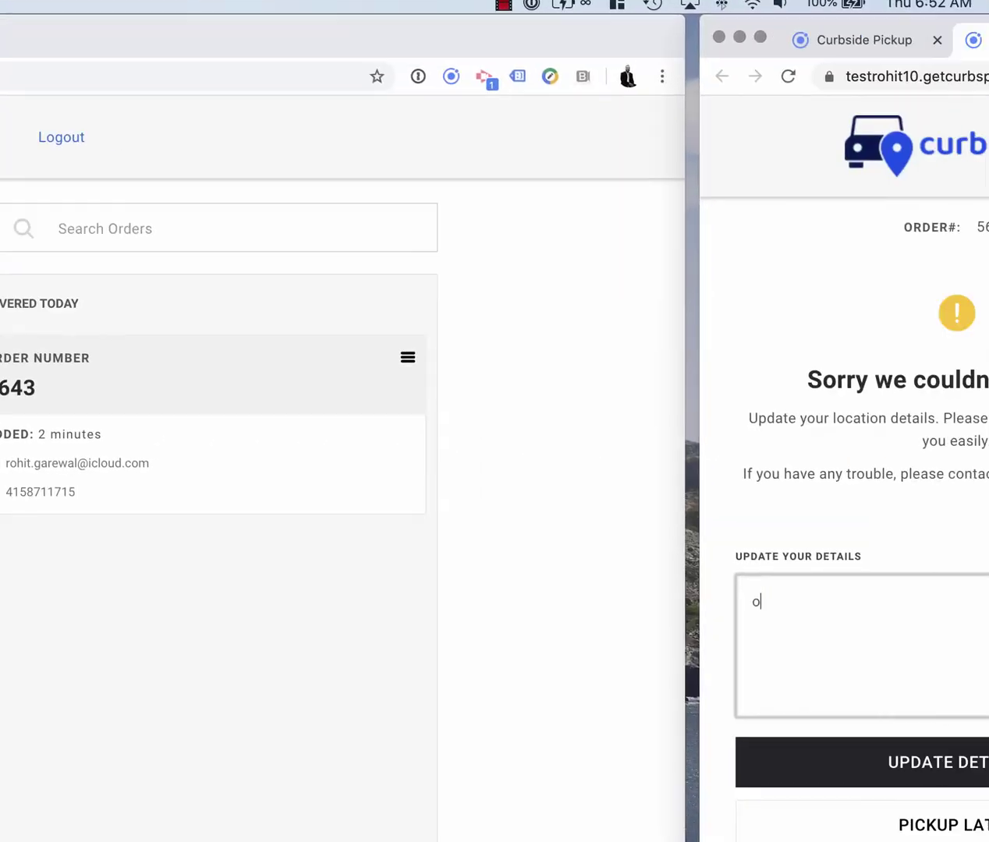
type("i had to m")
key("BackSpace")
key("BackSpace")
key("BackSpace")
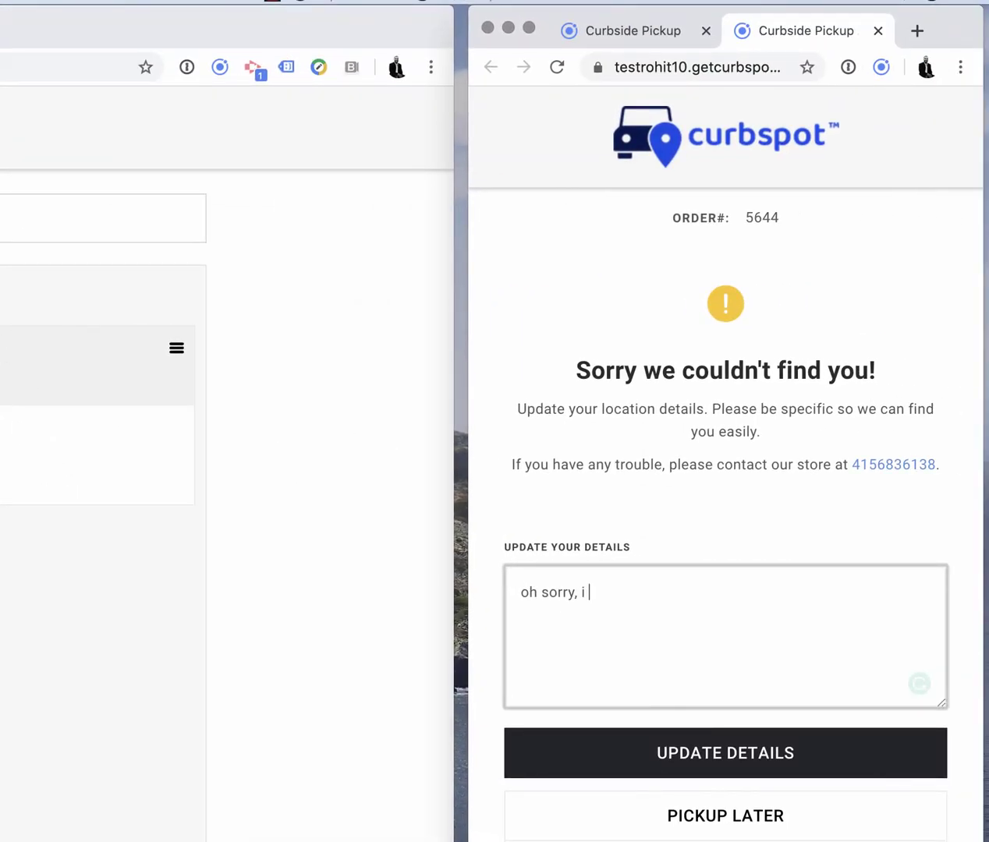
type("had to move")
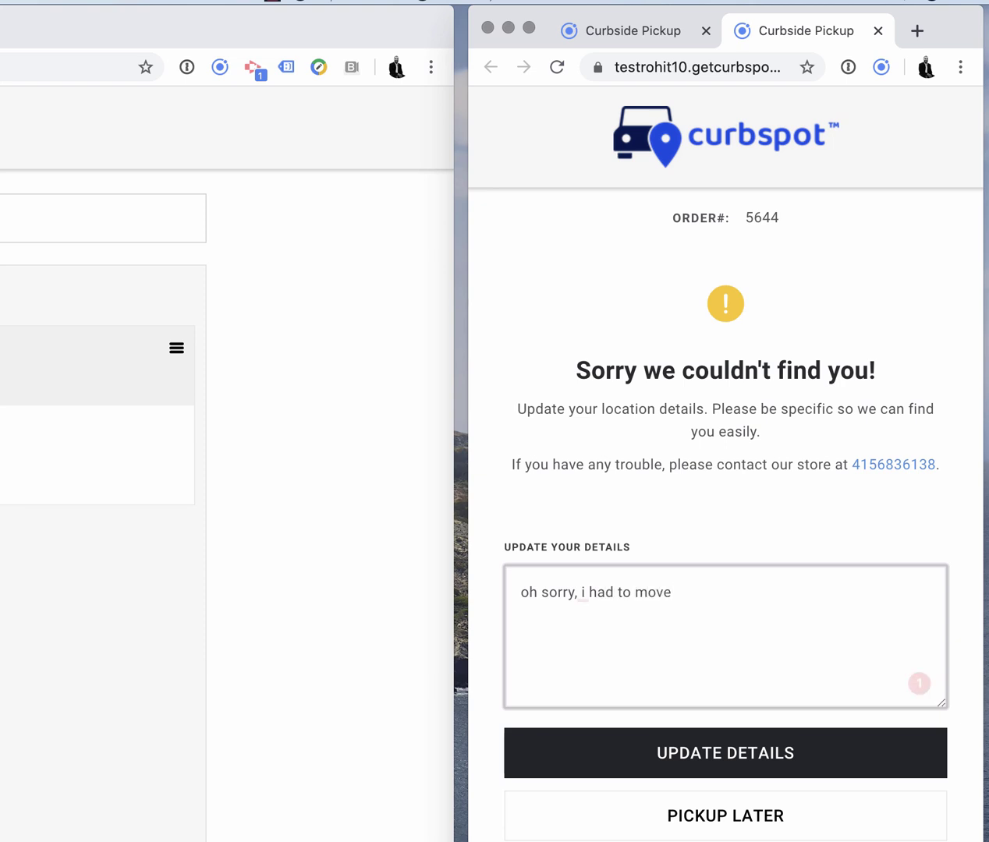
type(" one block down to the right.")
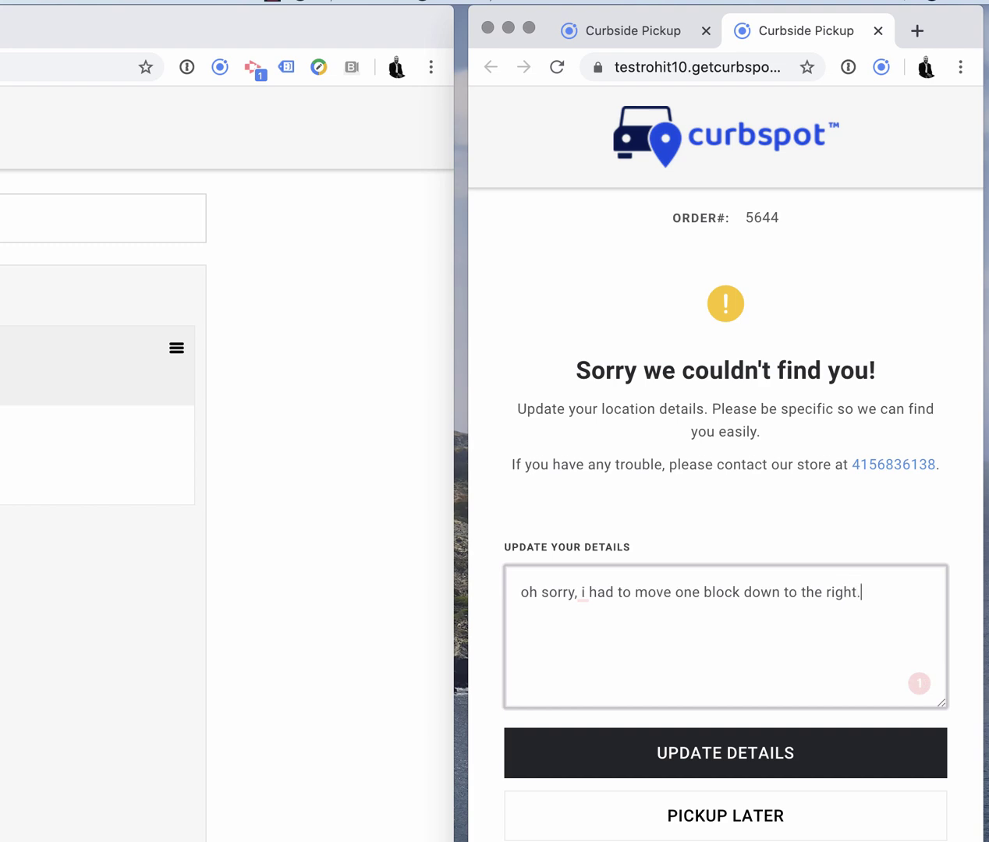
left_click(725, 765)
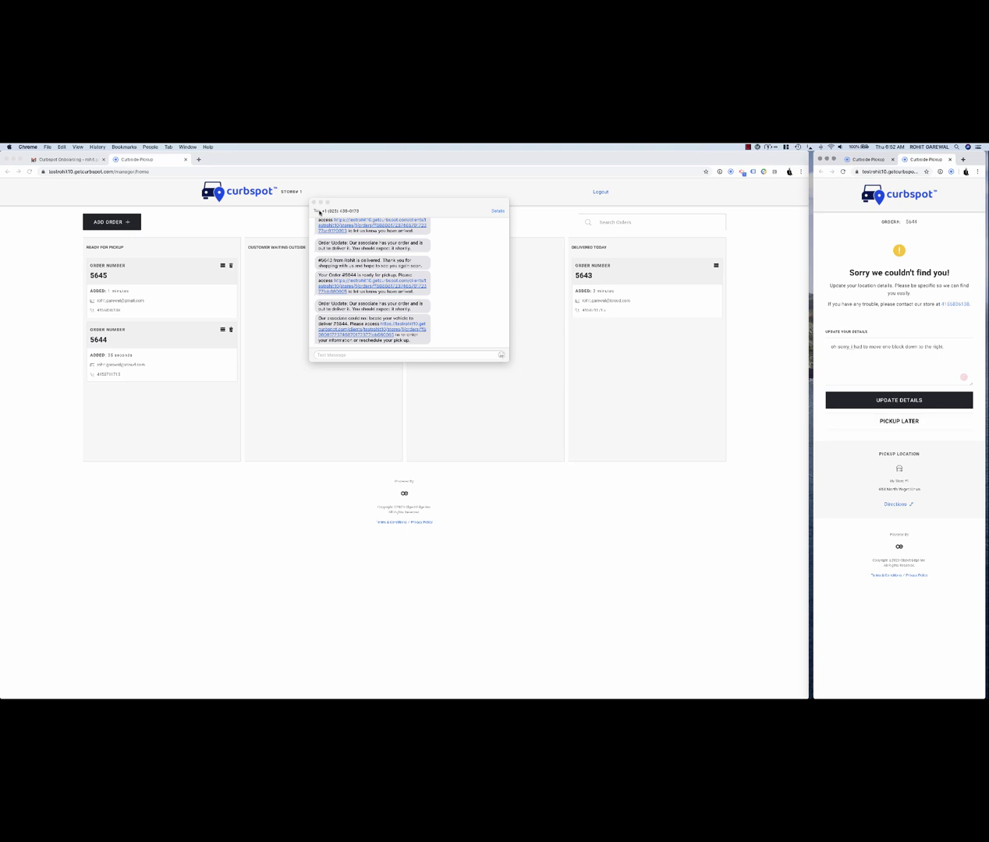
left_click(313, 202)
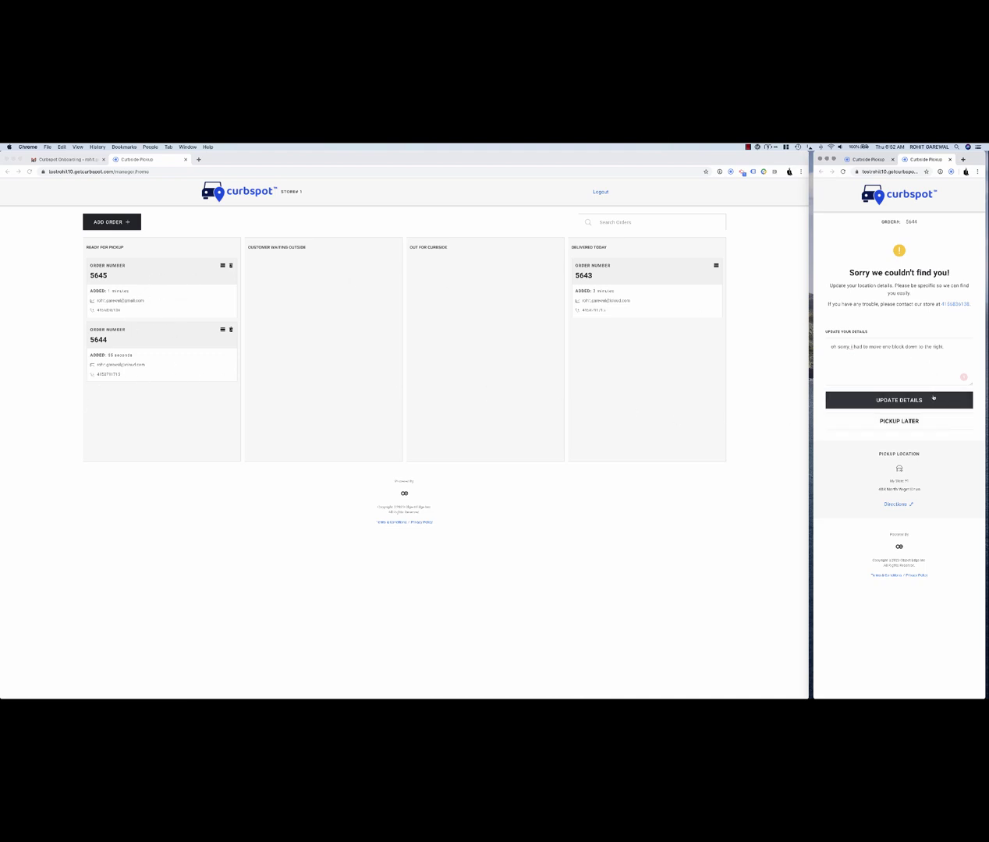
left_click(929, 398)
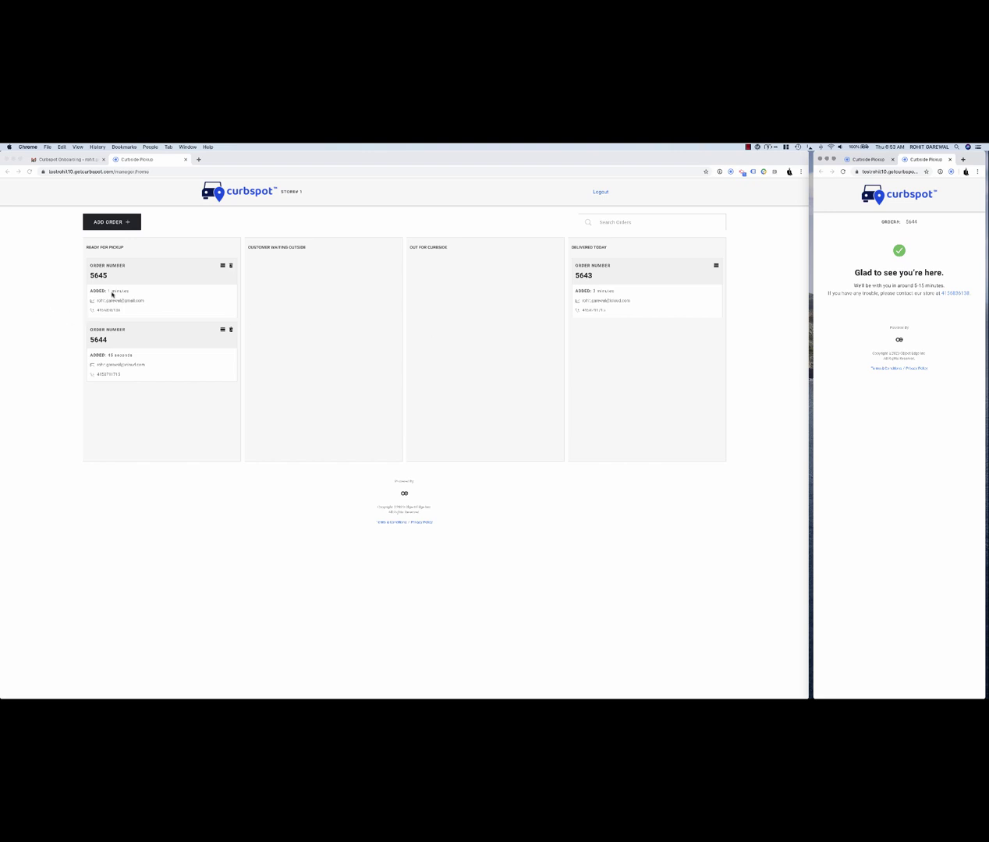
- In the manager's mobile view, search 5644 and expand Customer Waiting Outside
left_click(864, 159)
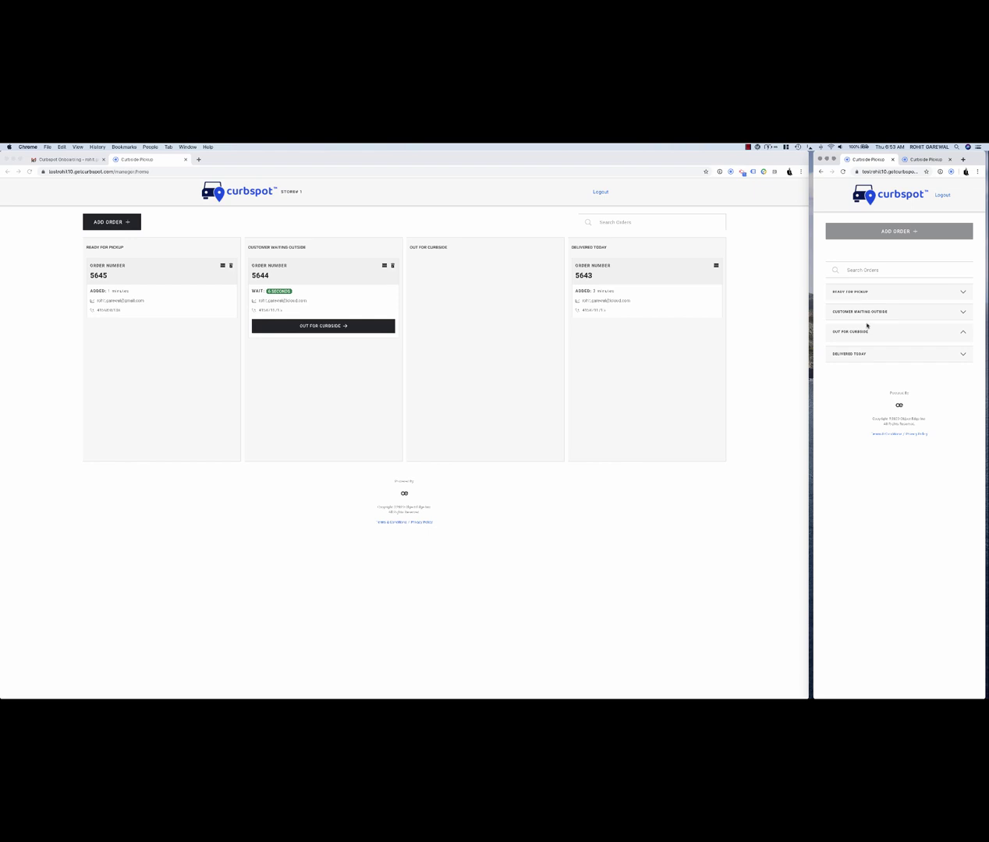
left_click(964, 334)
left_click(898, 269)
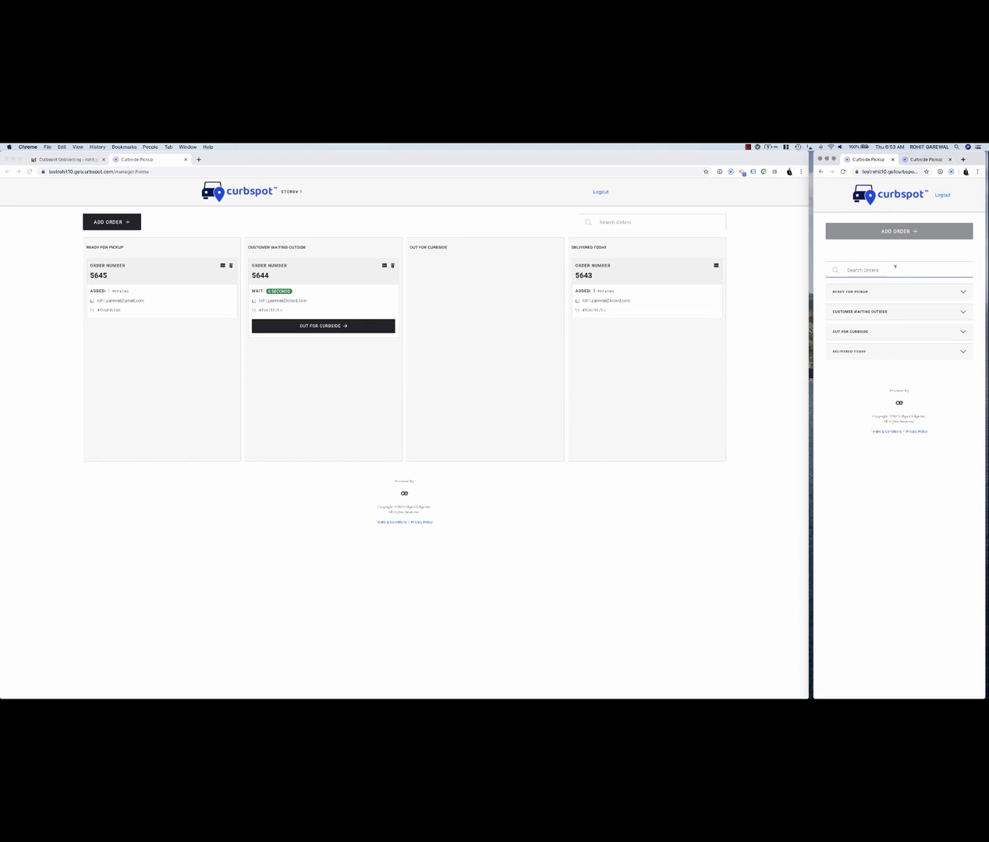
type("5644")
left_click(963, 313)
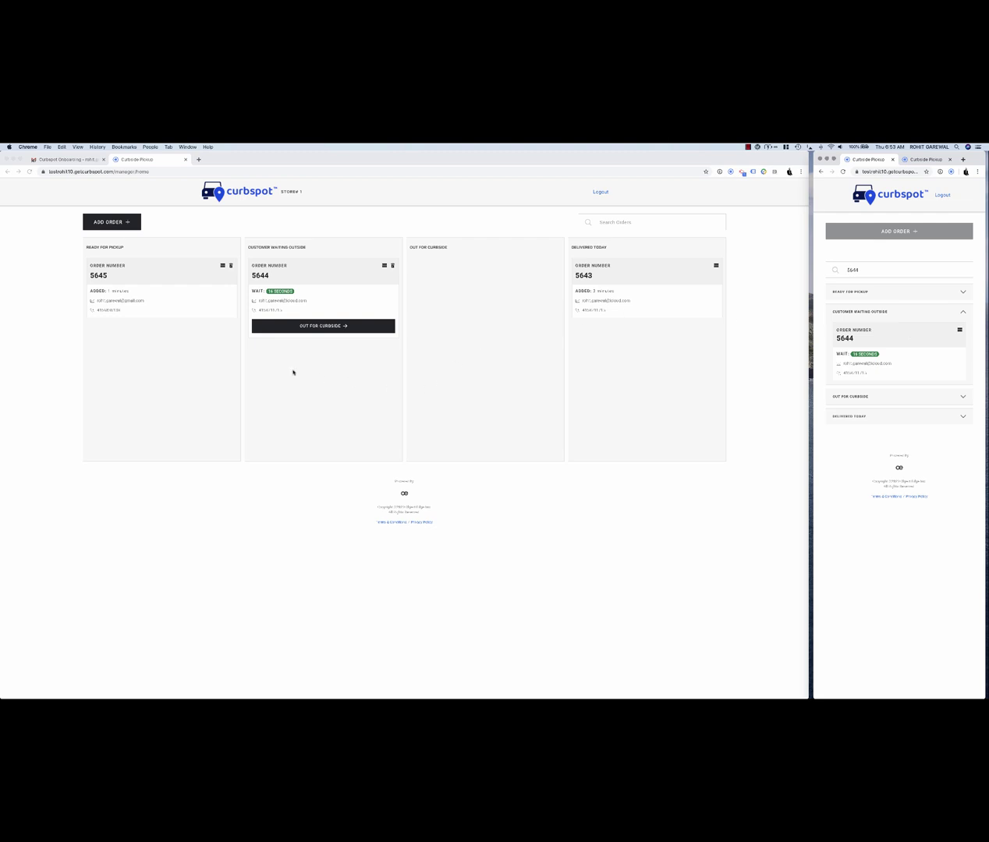
- Send order 5644 Out for Curbside from the dashboard, confirm with OKAY, and clear the search
left_click(303, 327)
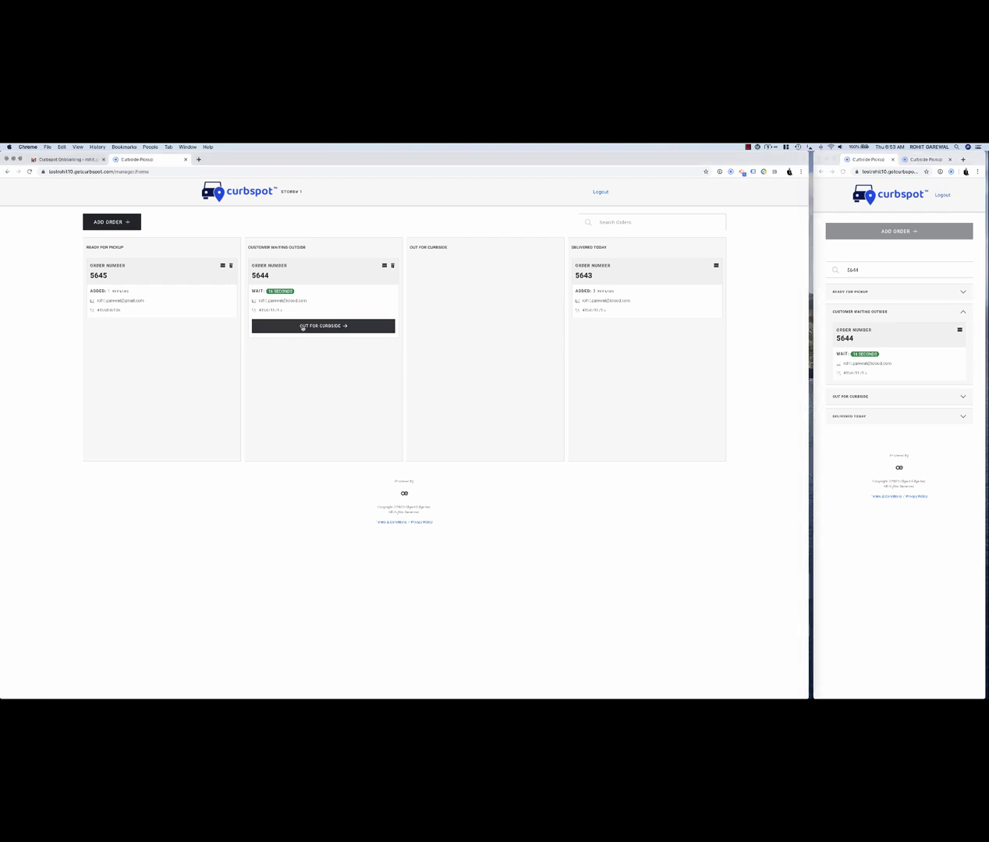
left_click(302, 328)
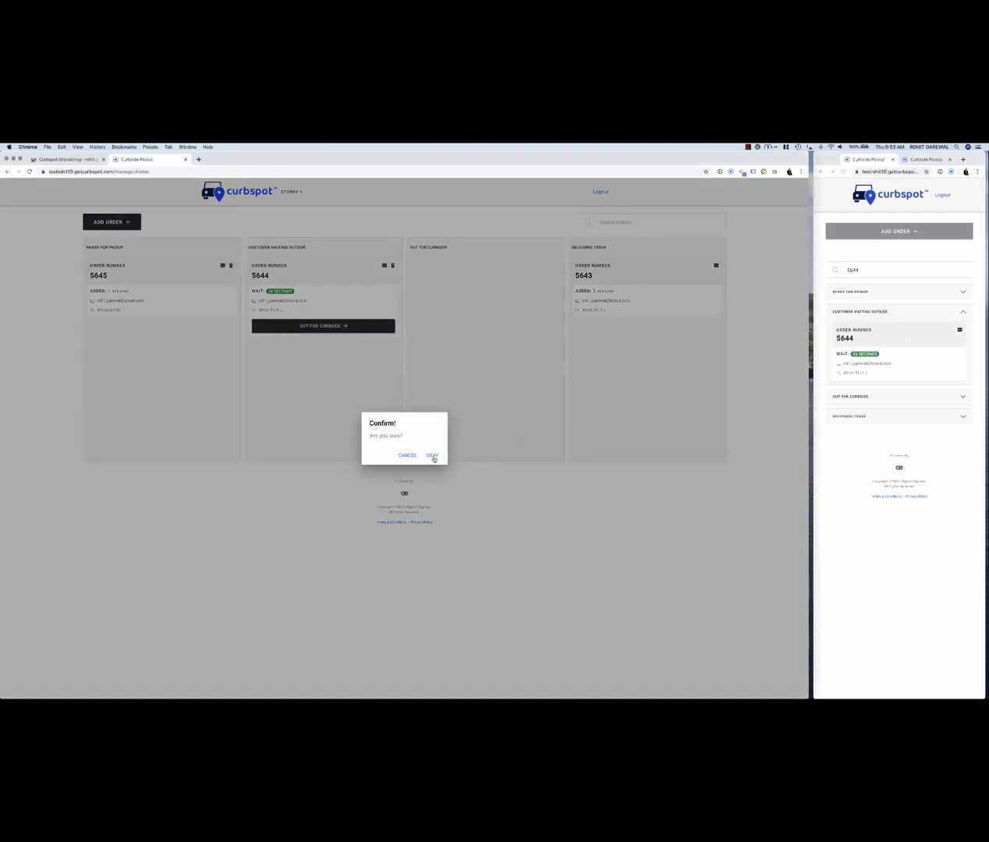
left_click(433, 457)
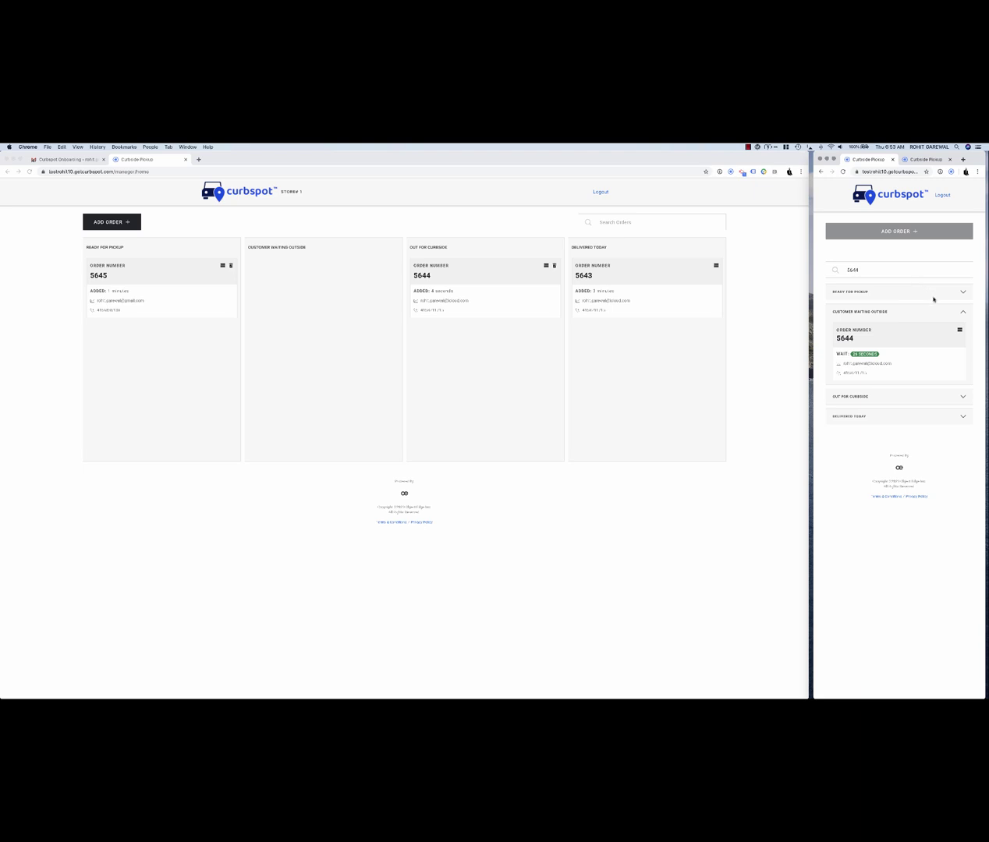
left_click(889, 270)
- Open 5644's verification under Out for Curbside and mark the order delivered
key("BackSpace")
key("BackSpace")
key("BackSpace")
key("BackSpace")
left_click(928, 337)
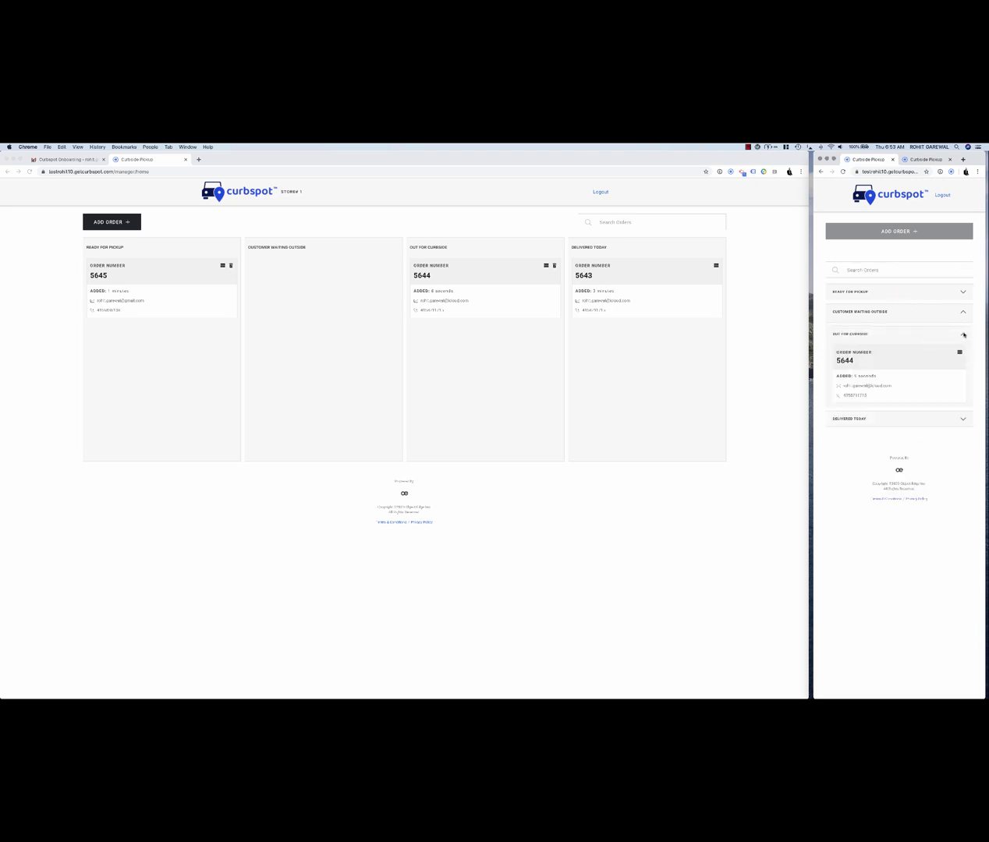
left_click(960, 354)
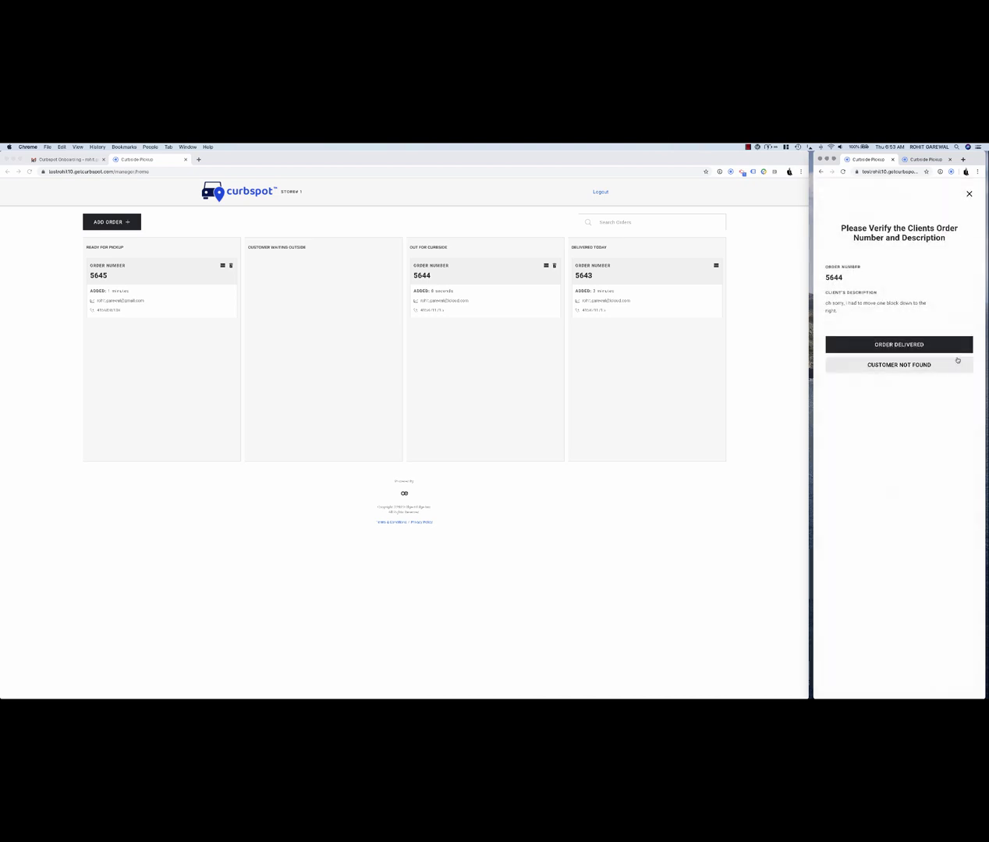
left_click(898, 345)
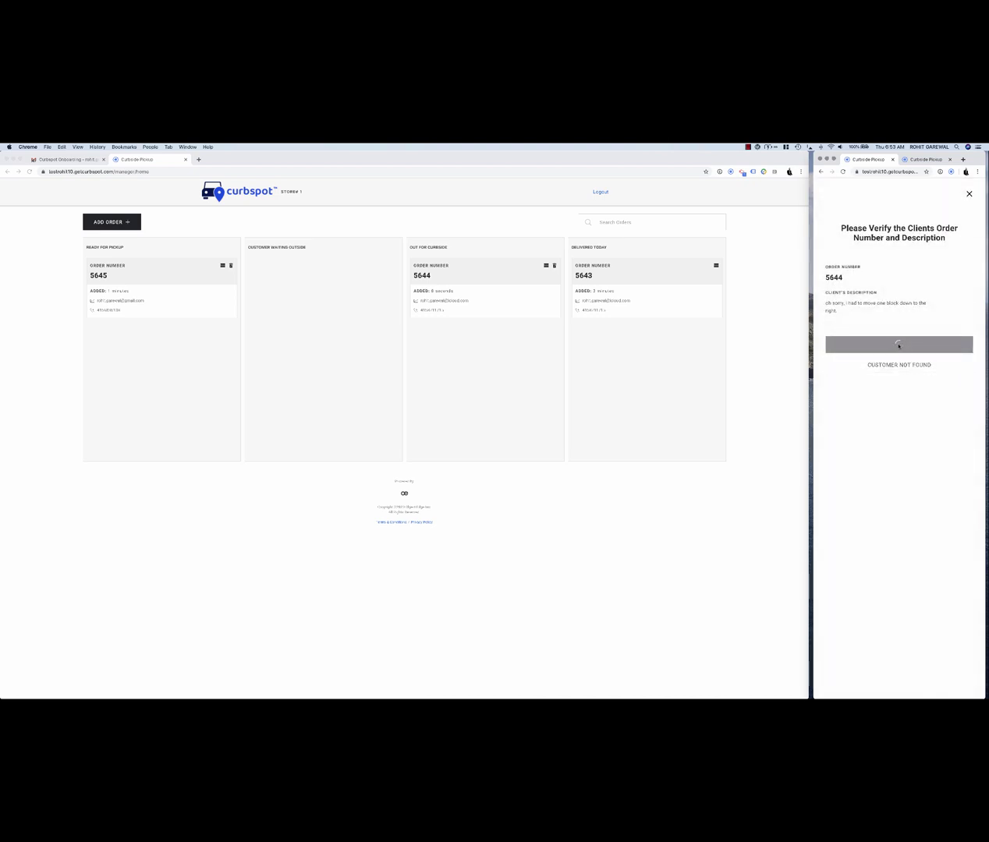